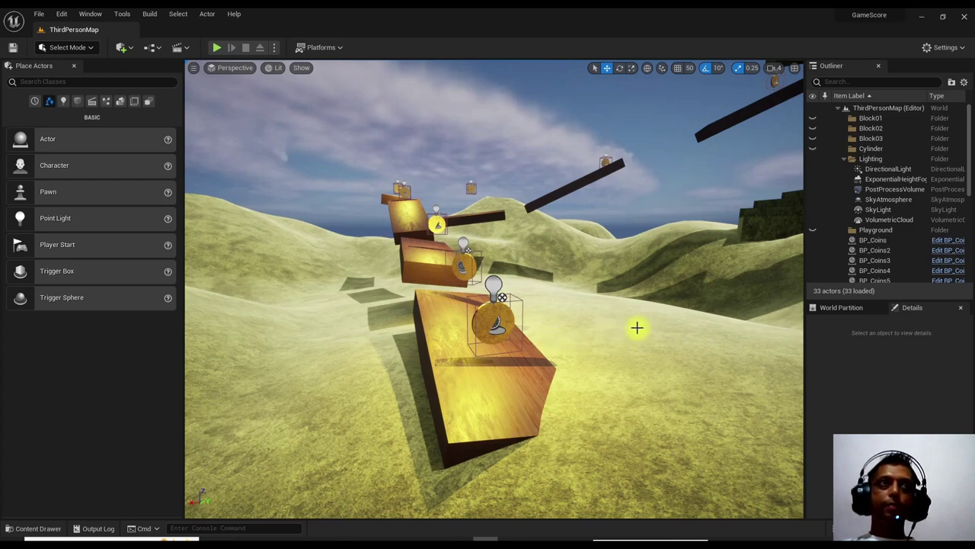
# - Look around the level's platforms, then open BP_ThirdPersonCharacter from the Content Drawer
pyautogui.moveTo(496, 305)
pyautogui.keyDown('alt'); pyautogui.mouseDown()
pyautogui.moveTo(560, 309)
pyautogui.moveTo(503, 305)
pyautogui.mouseUp(); pyautogui.keyUp('alt')
pyautogui.keyDown('alt'); pyautogui.moveTo(596, 346); pyautogui.dragTo(557, 174); pyautogui.keyUp('alt')
pyautogui.keyDown('alt'); pyautogui.moveTo(579, 244); pyautogui.dragTo(533, 267); pyautogui.keyUp('alt')
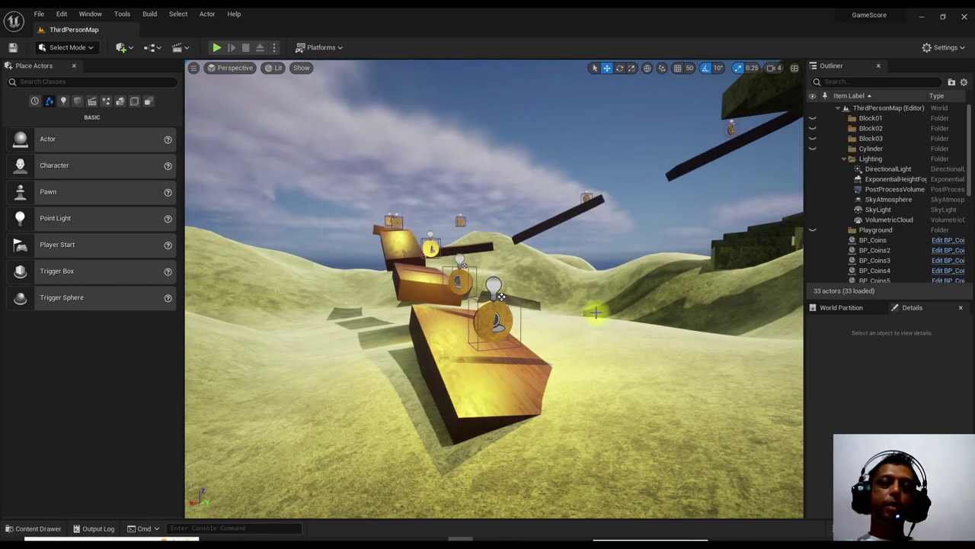
pyautogui.keyDown('alt'); pyautogui.moveTo(634, 339); pyautogui.dragTo(598, 364); pyautogui.keyUp('alt')
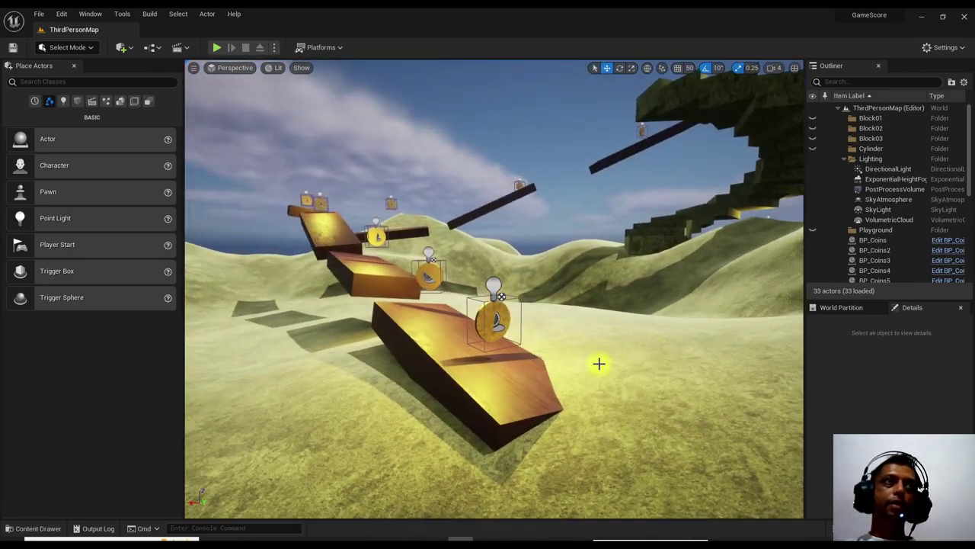
pyautogui.keyDown('alt'); pyautogui.moveTo(517, 268); pyautogui.dragTo(526, 309); pyautogui.keyUp('alt')
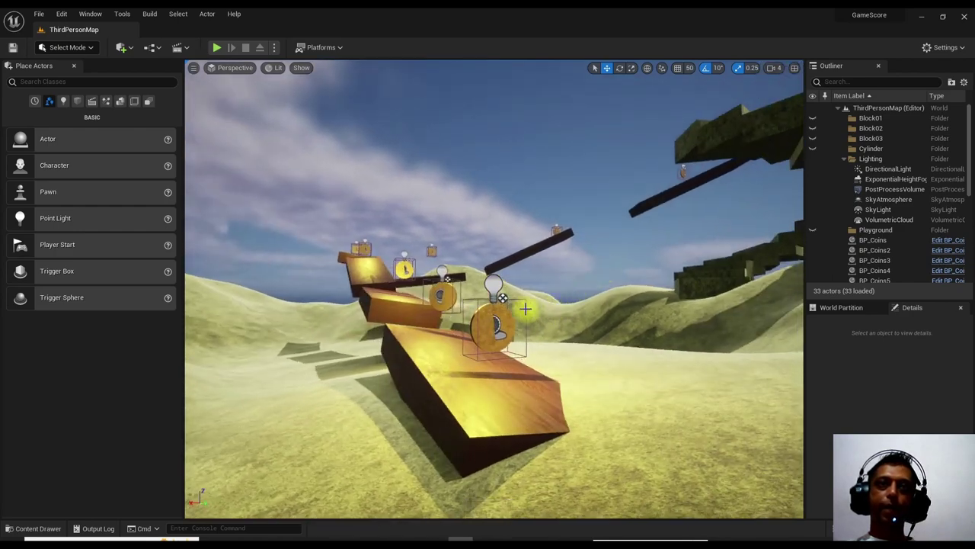
pyautogui.keyDown('alt'); pyautogui.moveTo(605, 293); pyautogui.dragTo(568, 323); pyautogui.keyUp('alt')
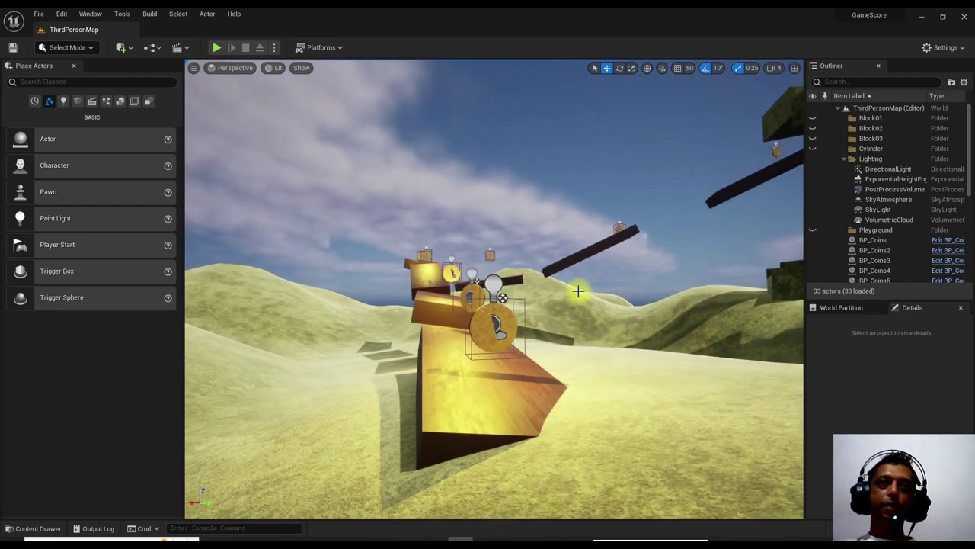
pyautogui.keyDown('alt'); pyautogui.moveTo(660, 327); pyautogui.dragTo(626, 291); pyautogui.keyUp('alt')
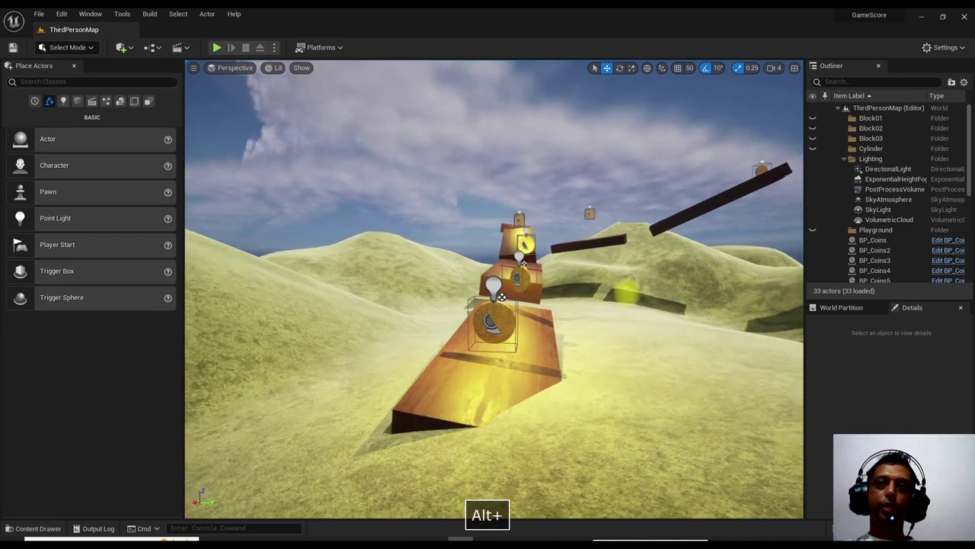
pyautogui.keyDown('alt'); pyautogui.moveTo(586, 330); pyautogui.dragTo(482, 288); pyautogui.keyUp('alt')
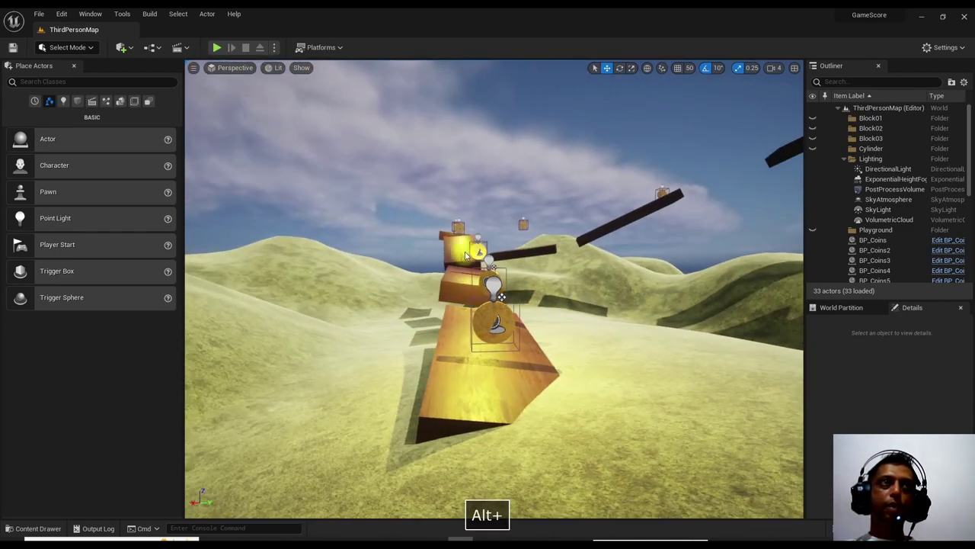
pyautogui.click(33, 525)
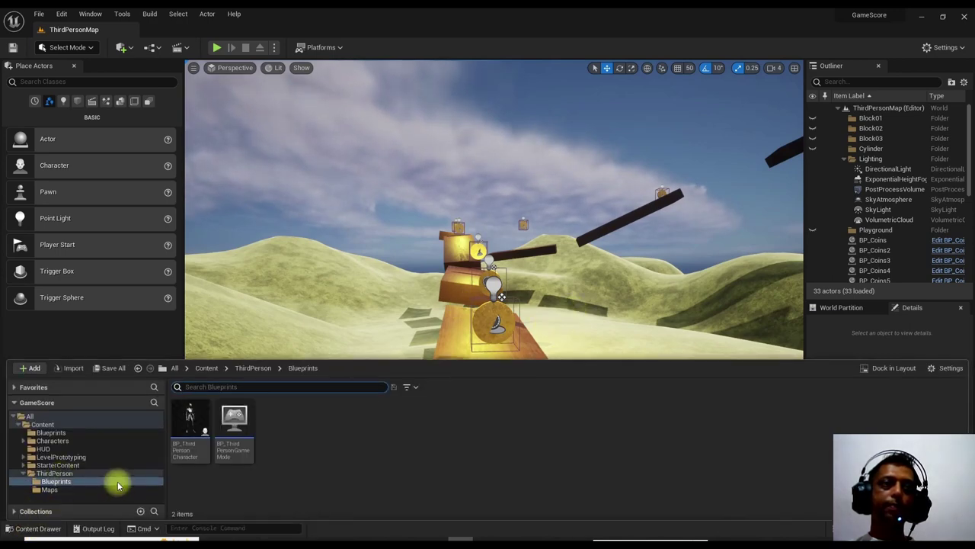
pyautogui.doubleClick(191, 413)
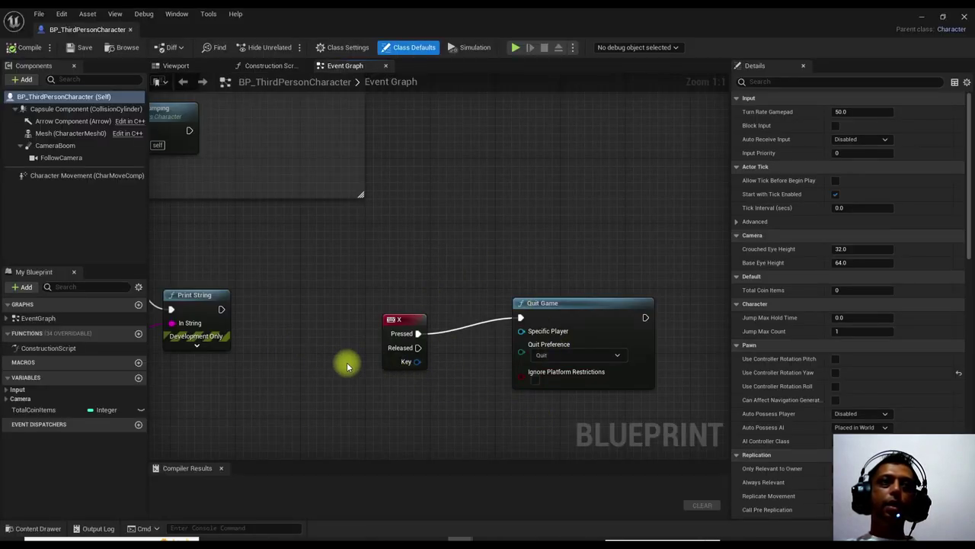
# - Delete the Quit Game node and the X key event node from the Event Graph
pyautogui.moveTo(391, 317); pyautogui.dragTo(373, 307)
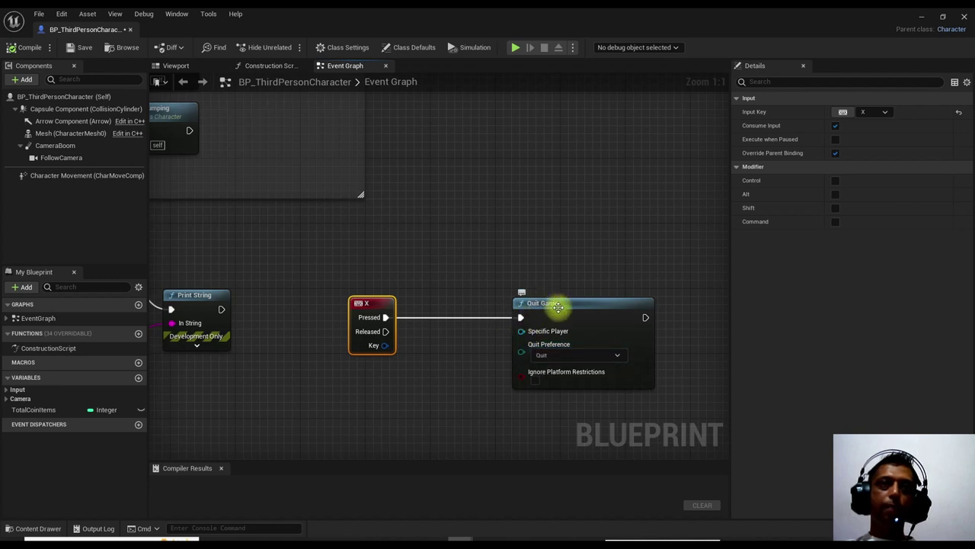
pyautogui.moveTo(381, 309); pyautogui.dragTo(427, 318)
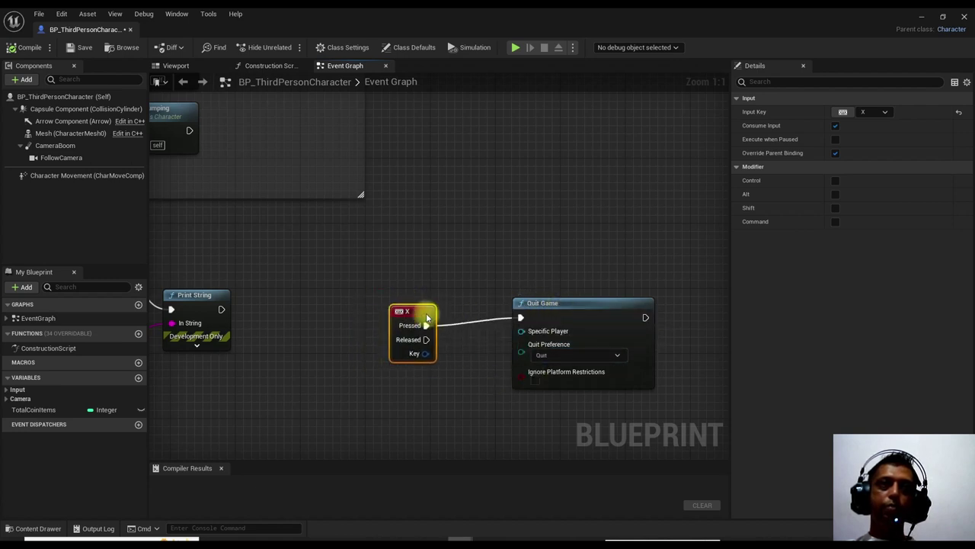
pyautogui.click(573, 301)
pyautogui.press('Delete')
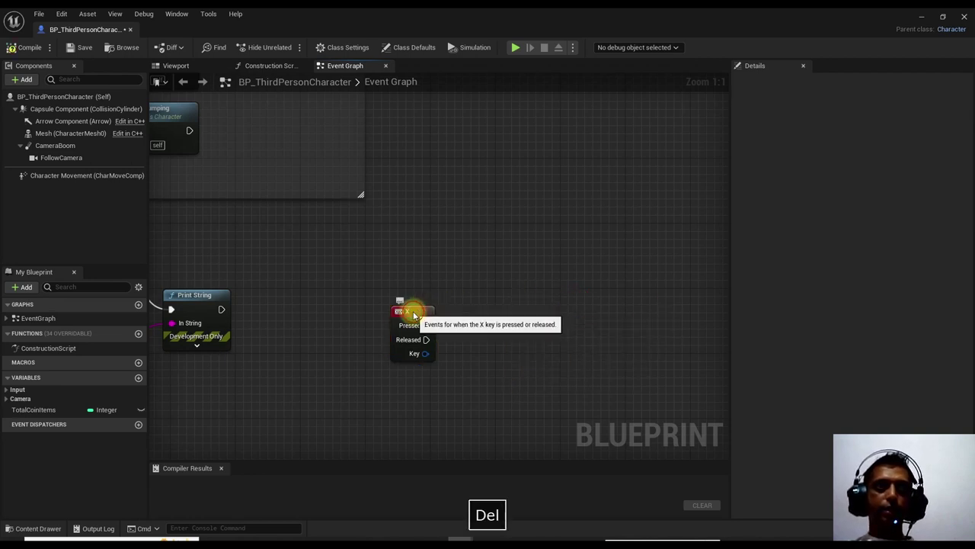
pyautogui.click(421, 308)
pyautogui.press('Delete')
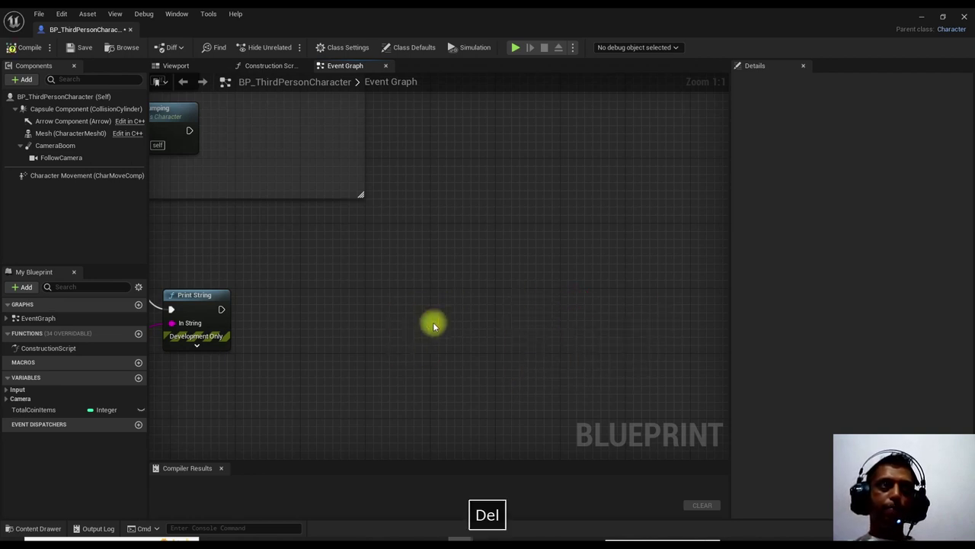
pyautogui.rightClick(375, 286)
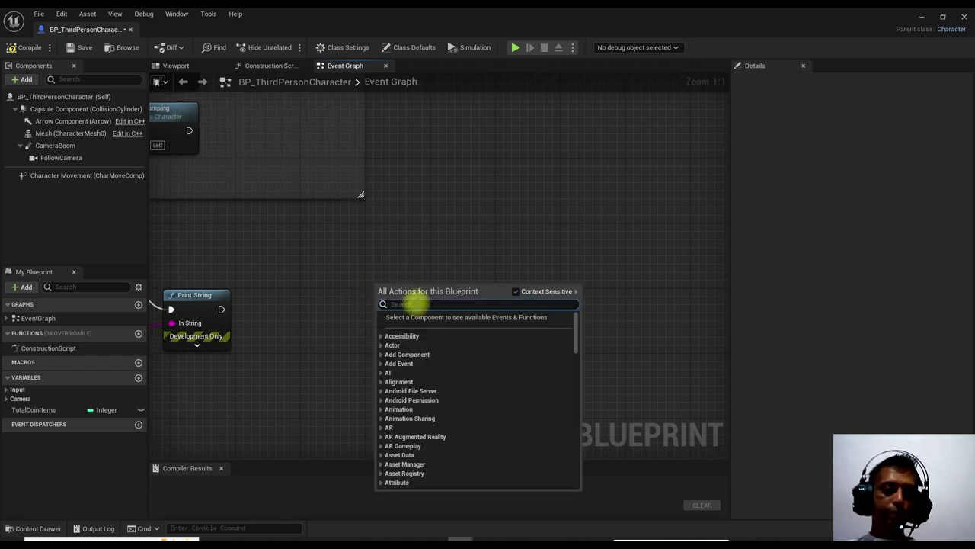
# - Search the graph's action list for 'keyboard' events
pyautogui.write('x')
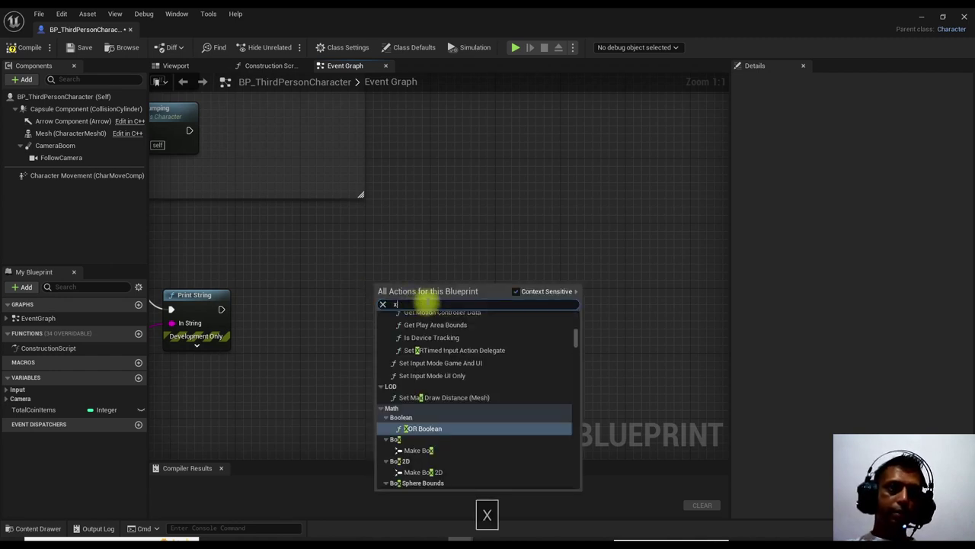
pyautogui.write('key')
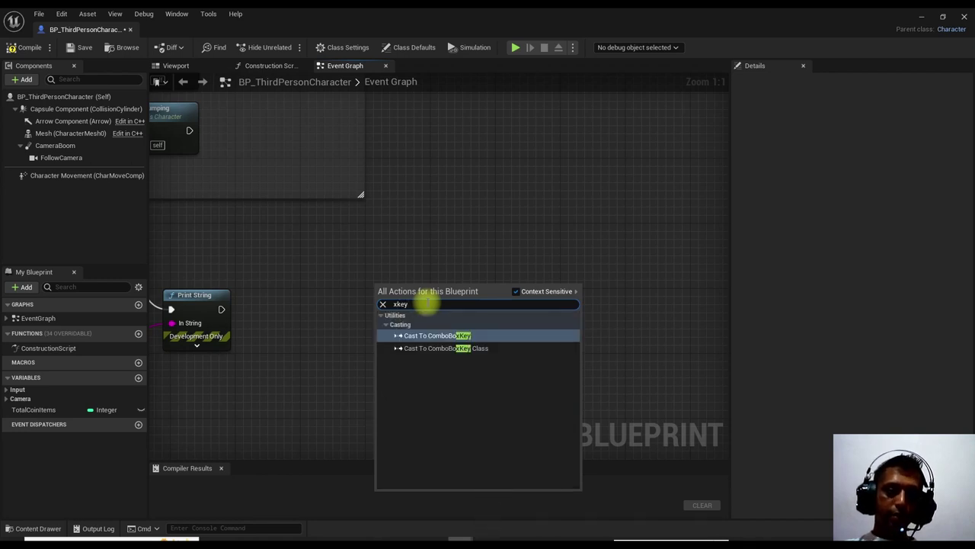
pyautogui.press('BackSpace')
pyautogui.press('BackSpace')
pyautogui.press('BackSpace')
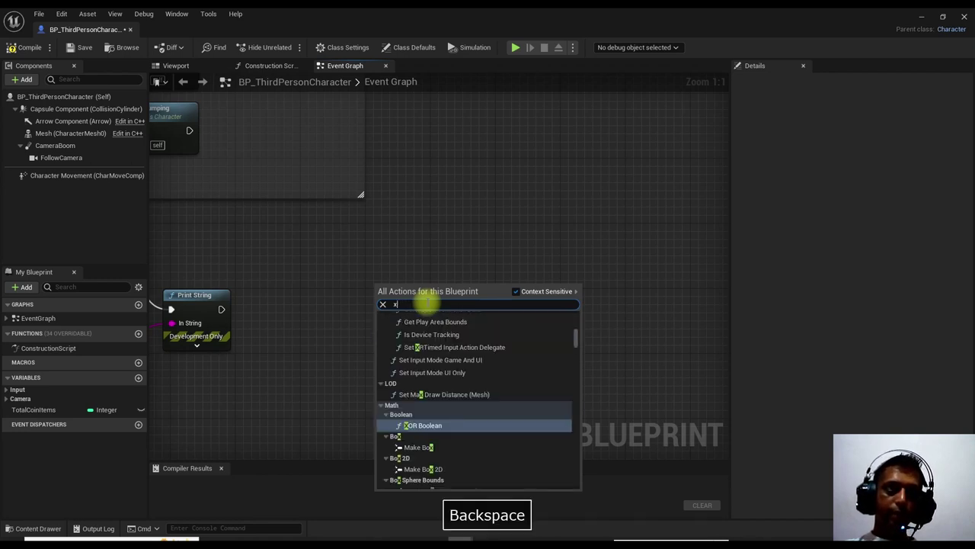
pyautogui.write('key')
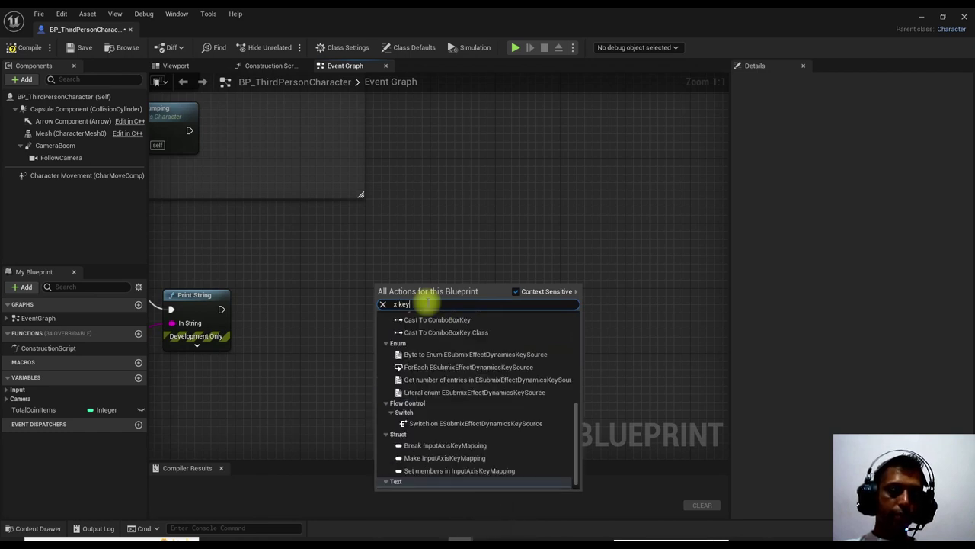
pyautogui.write('boa')
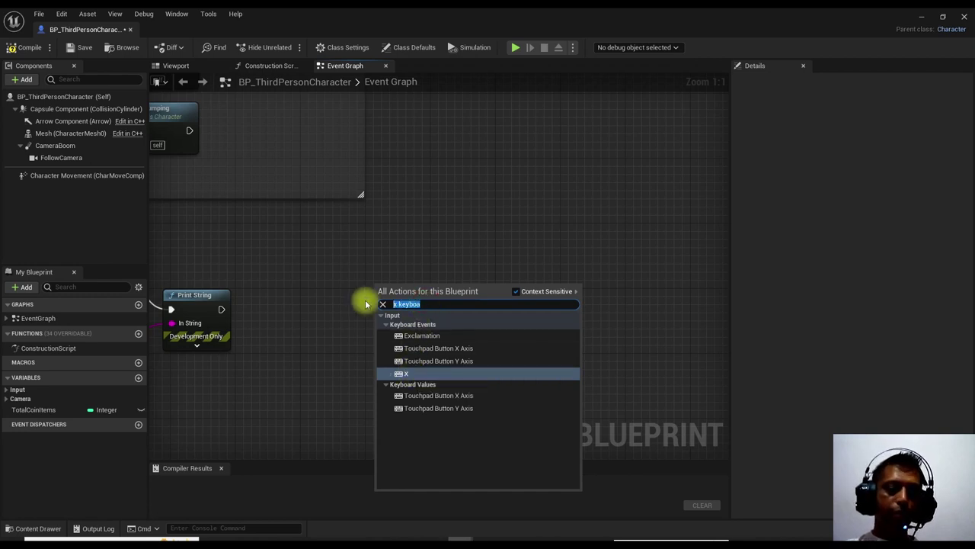
pyautogui.write('R')
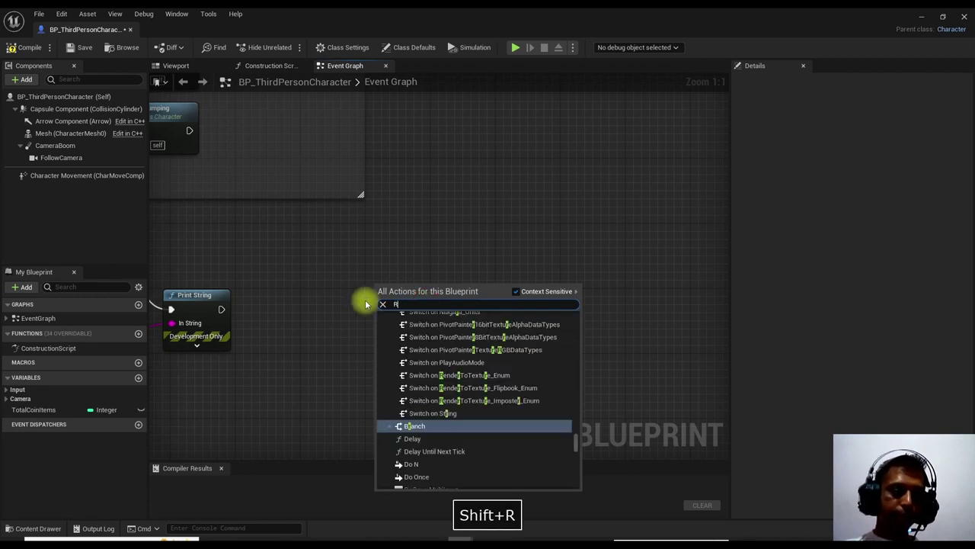
pyautogui.write('ker')
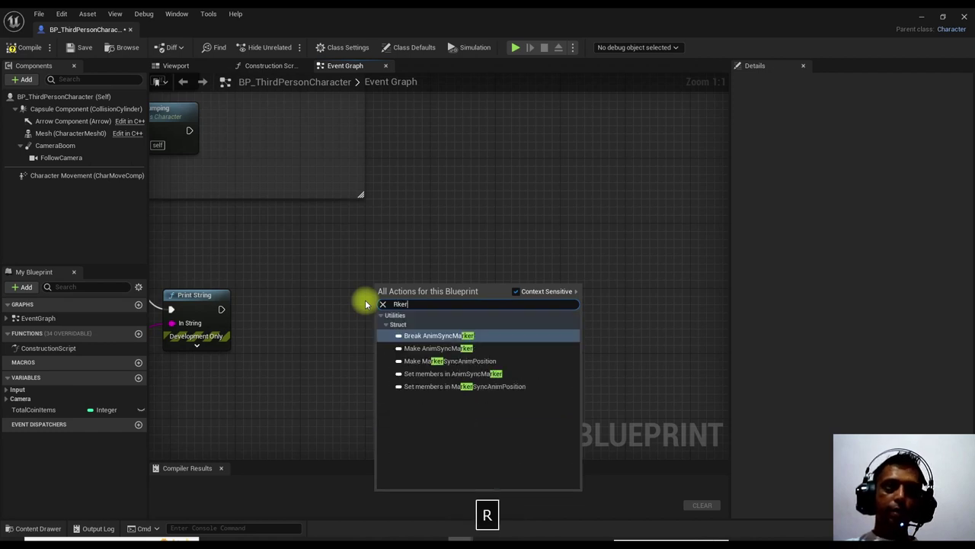
pyautogui.press('BackSpace')
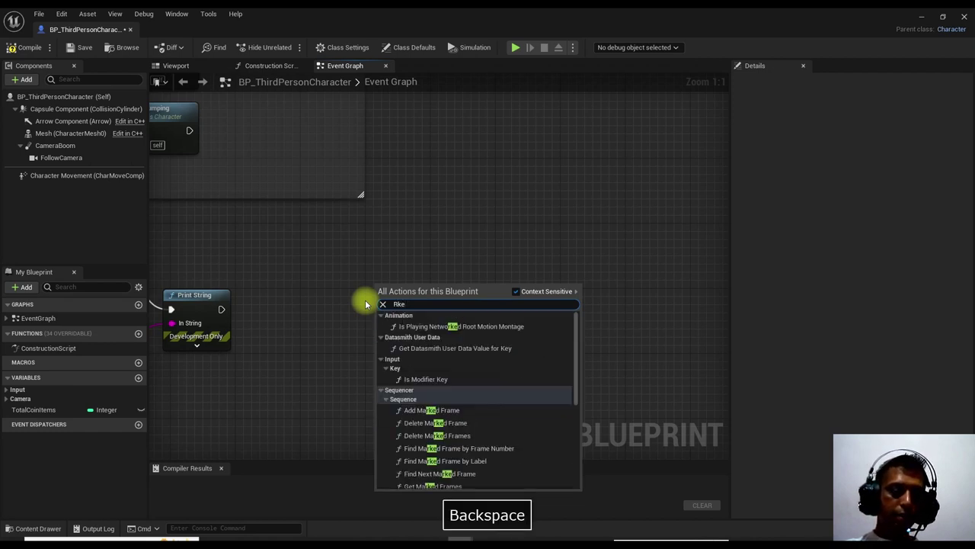
pyautogui.write('yboa')
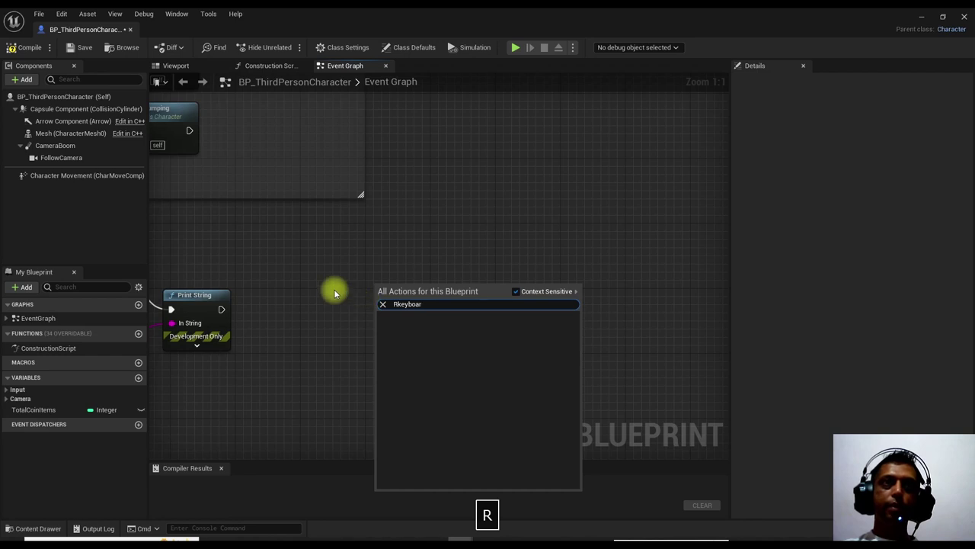
pyautogui.write('r')
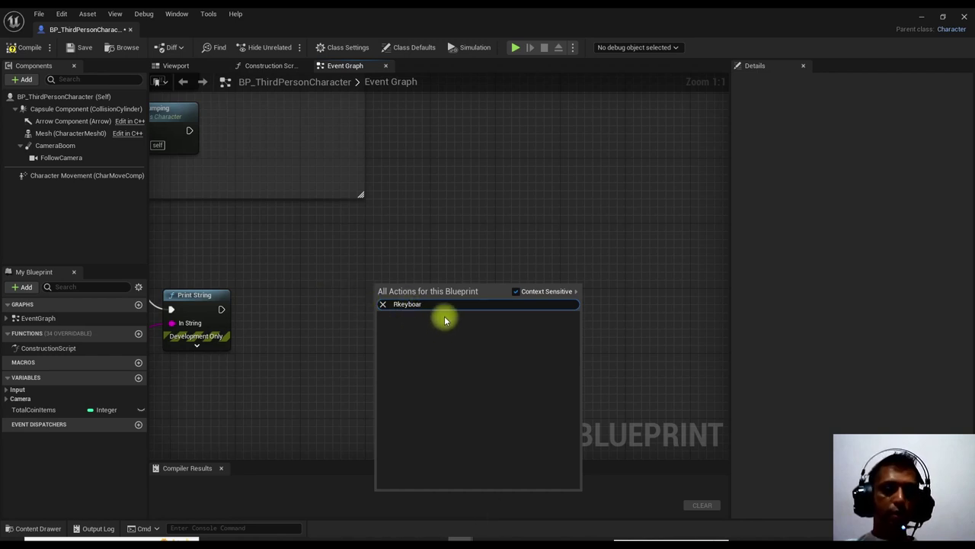
pyautogui.write('d')
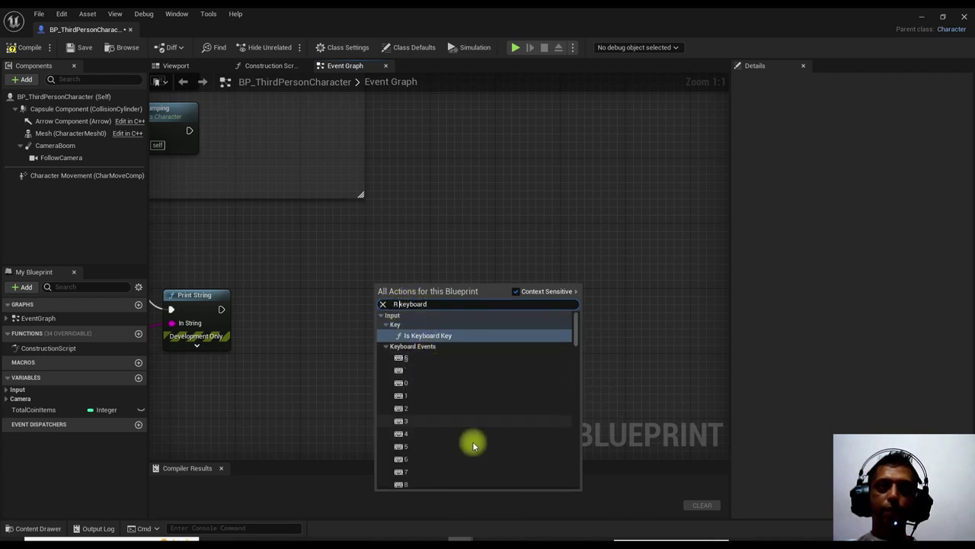
# - Add an X key input event node from the Keyboard Events list
pyautogui.scroll(-3, 457, 426)
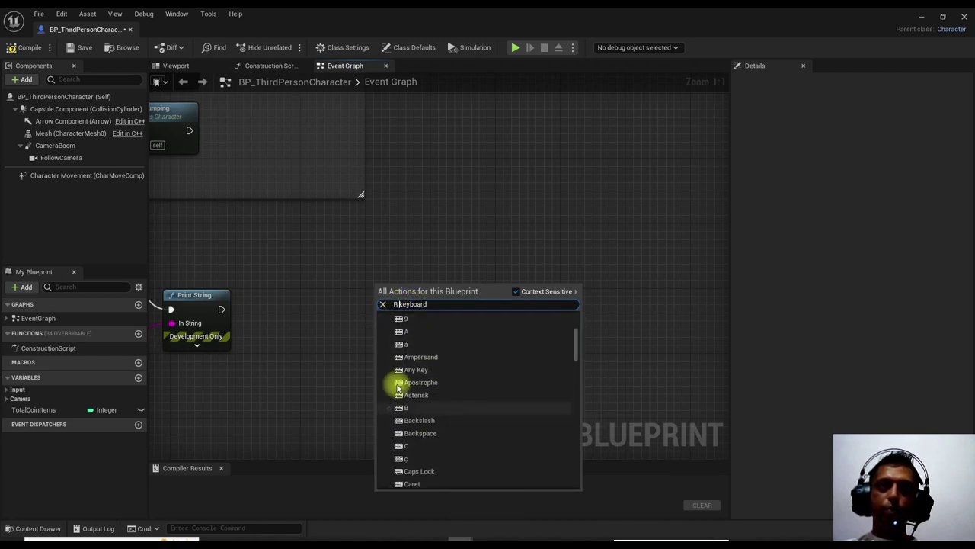
pyautogui.scroll(-3, 466, 444)
pyautogui.scroll(-2, 471, 444)
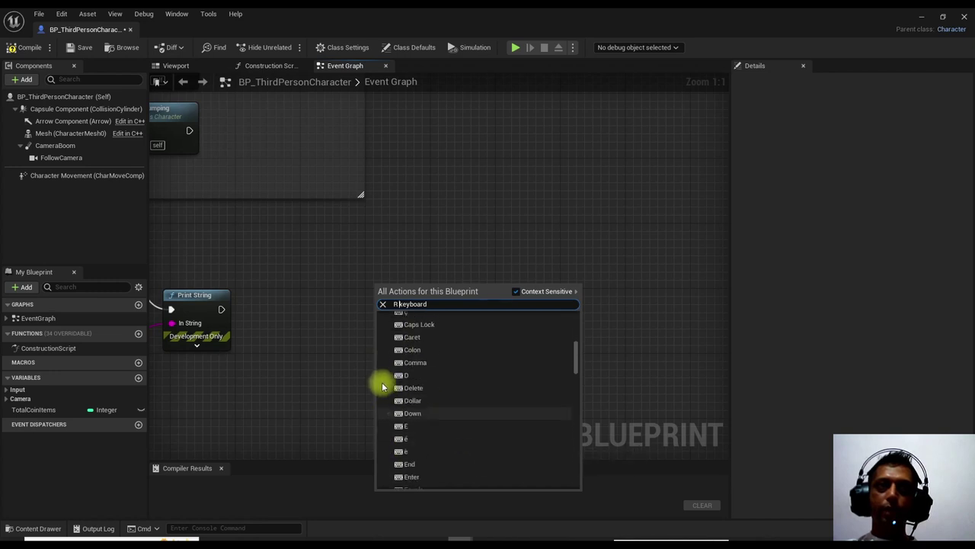
pyautogui.scroll(-1, 434, 390)
pyautogui.scroll(-5, 434, 394)
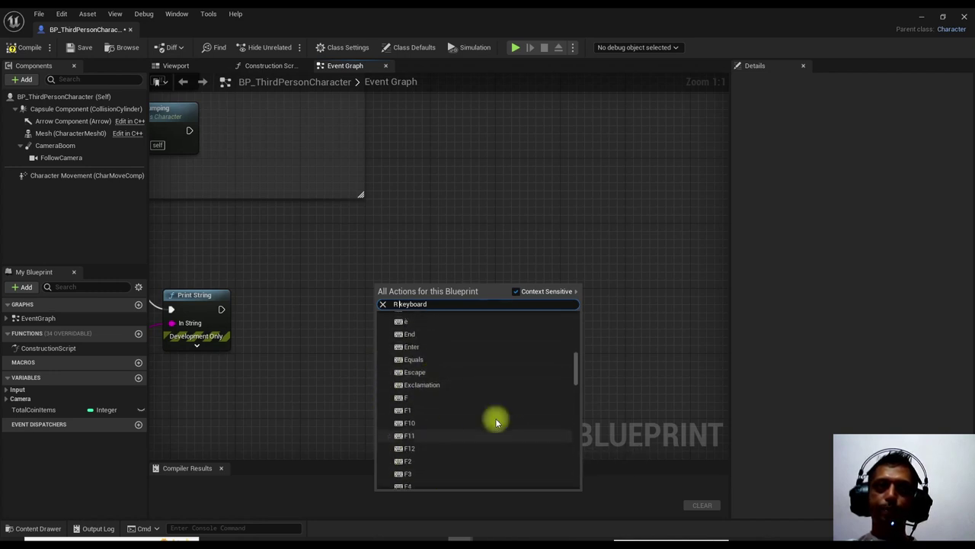
pyautogui.scroll(-5, 452, 431)
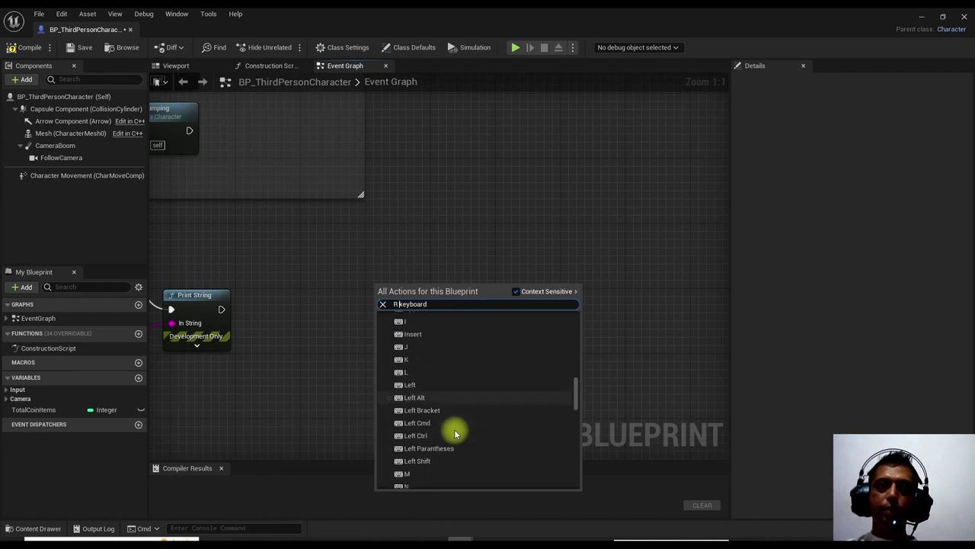
pyautogui.scroll(-2, 440, 436)
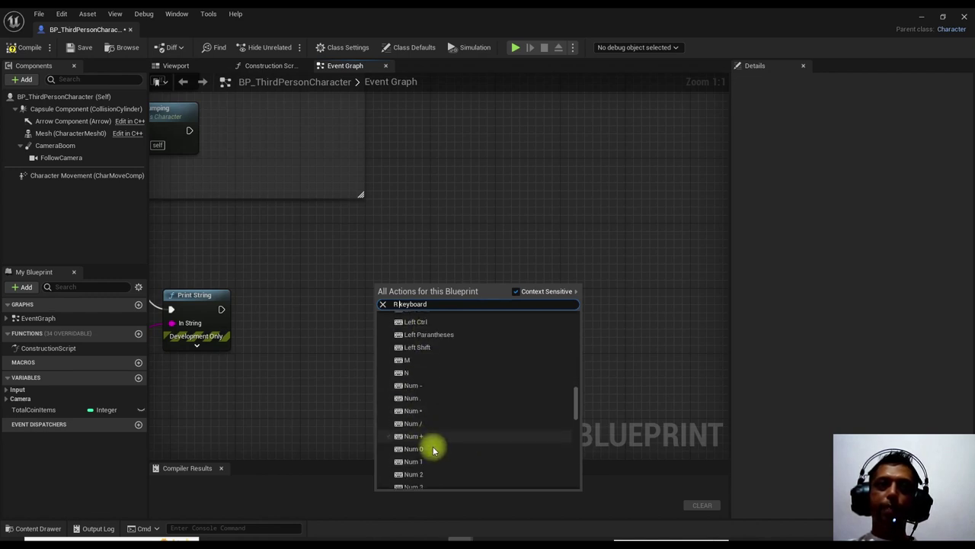
pyautogui.scroll(-5, 427, 445)
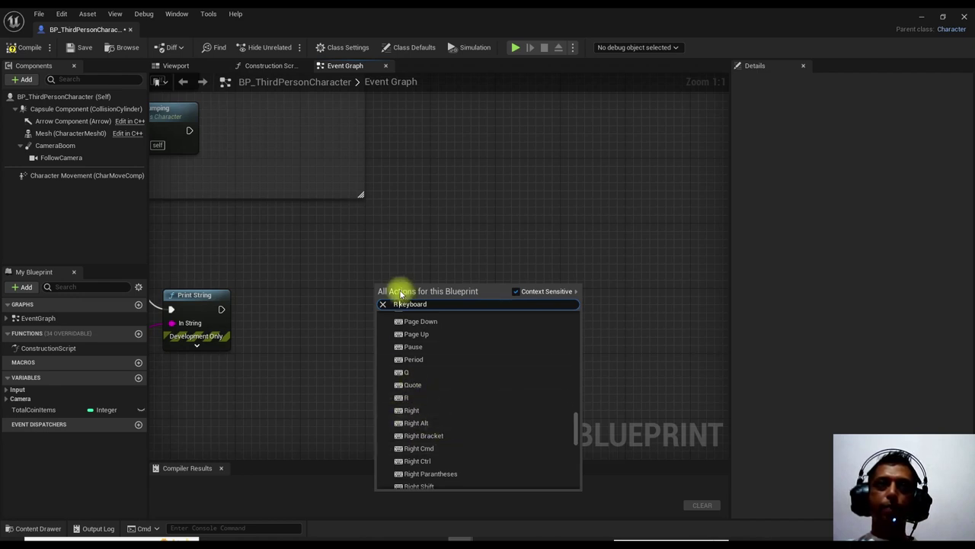
pyautogui.scroll(-8, 496, 462)
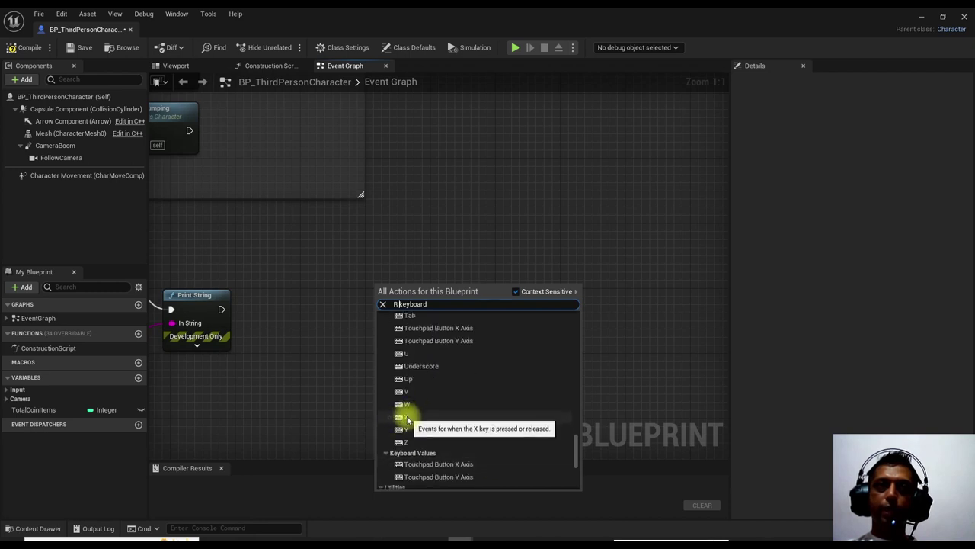
pyautogui.click(408, 418)
# - Wire a new Quit Game node to the X key's Pressed pin and line the two nodes up
pyautogui.moveTo(391, 285); pyautogui.dragTo(416, 310)
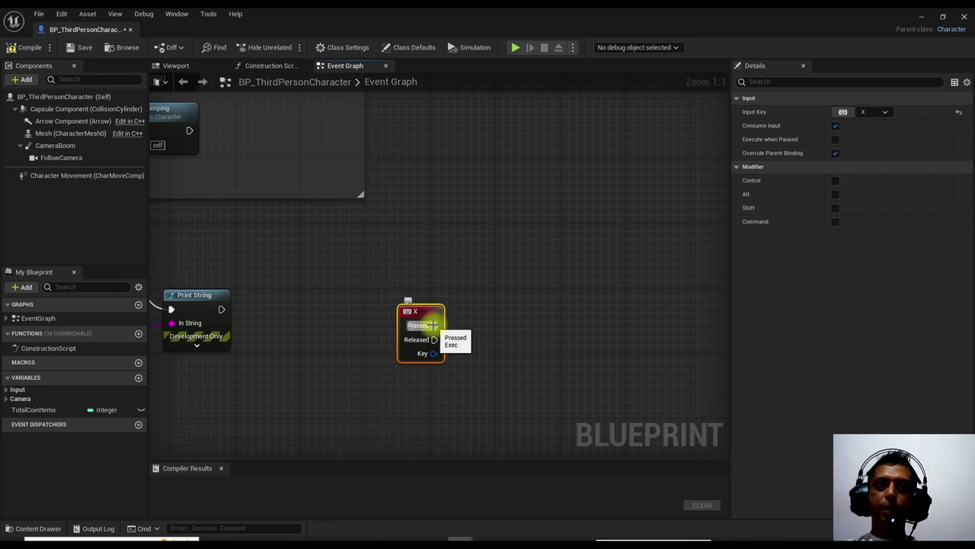
pyautogui.moveTo(432, 325); pyautogui.dragTo(534, 362)
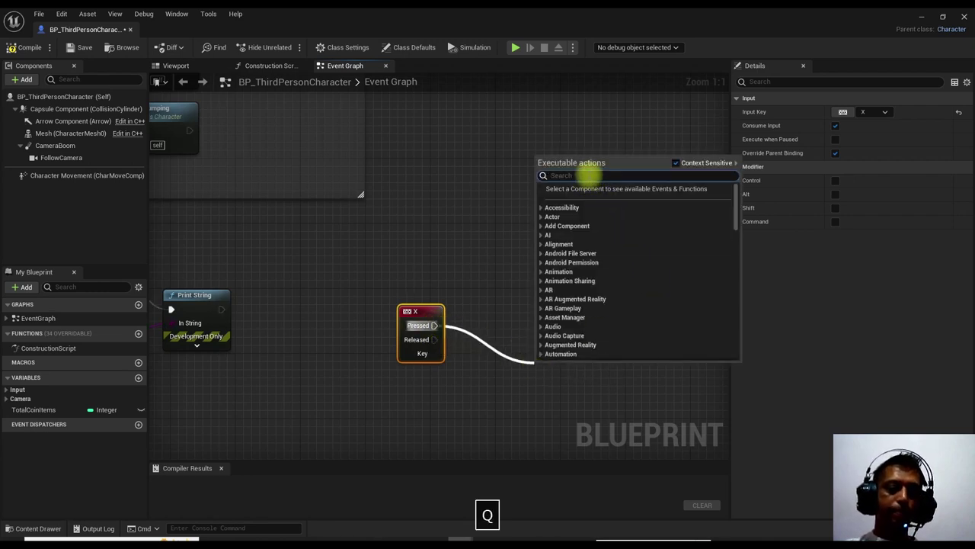
pyautogui.write('quit')
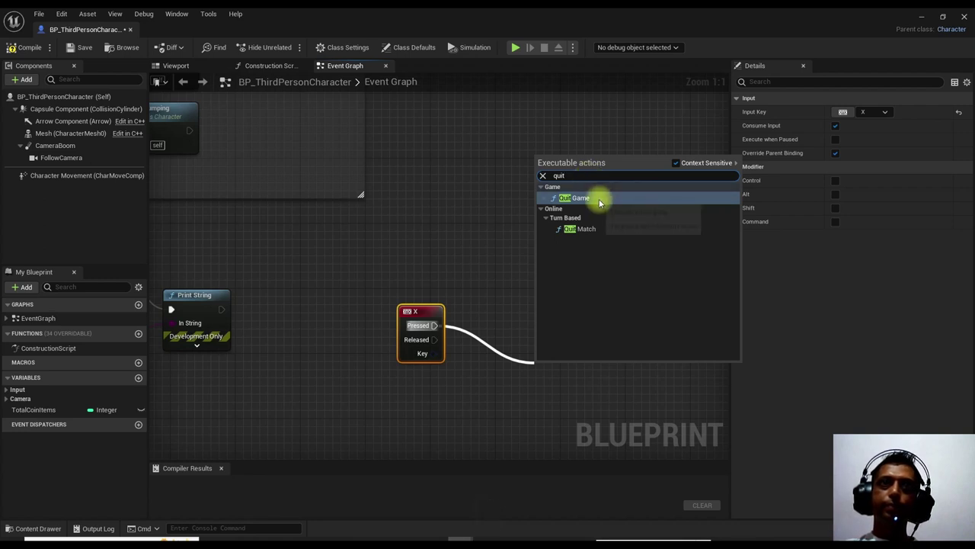
pyautogui.click(599, 199)
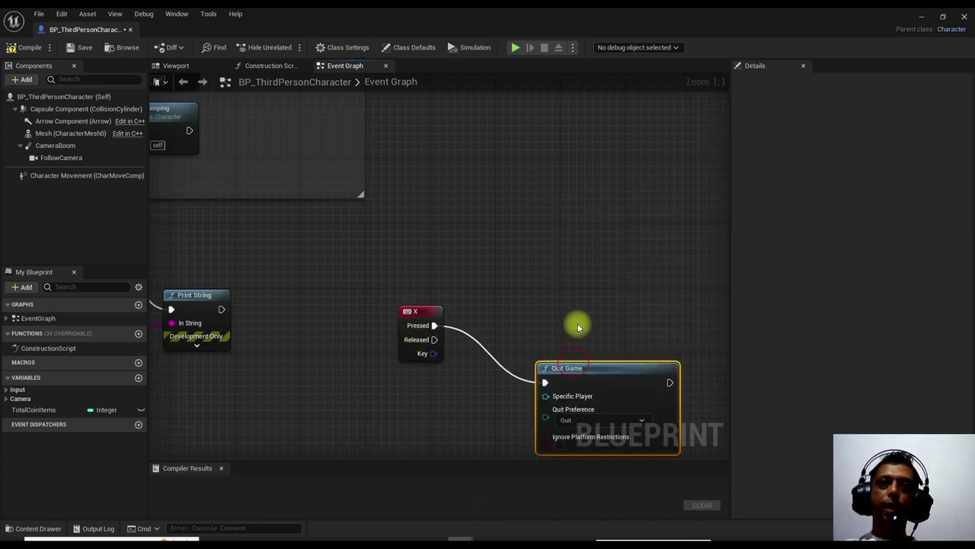
pyautogui.moveTo(574, 365); pyautogui.dragTo(582, 292)
pyautogui.moveTo(419, 323); pyautogui.dragTo(360, 299)
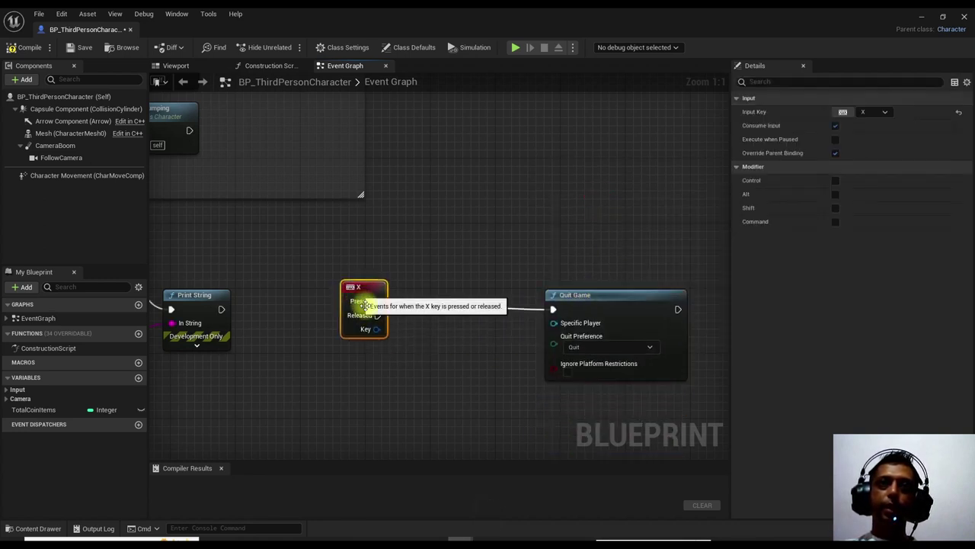
pyautogui.moveTo(583, 289); pyautogui.dragTo(551, 282)
# - Save and compile BP_ThirdPersonCharacter, then close it to return to the level
pyautogui.click(76, 50)
pyautogui.click(23, 47)
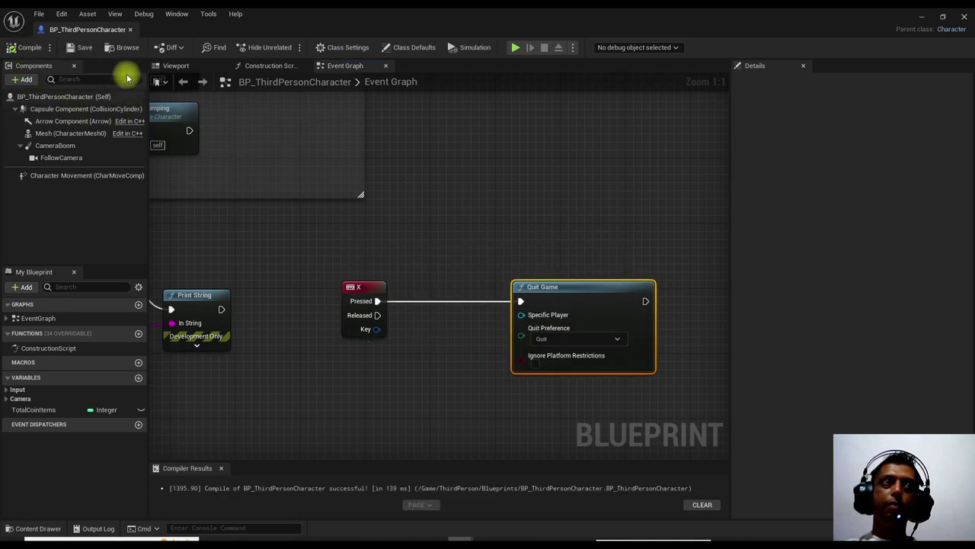
pyautogui.click(131, 29)
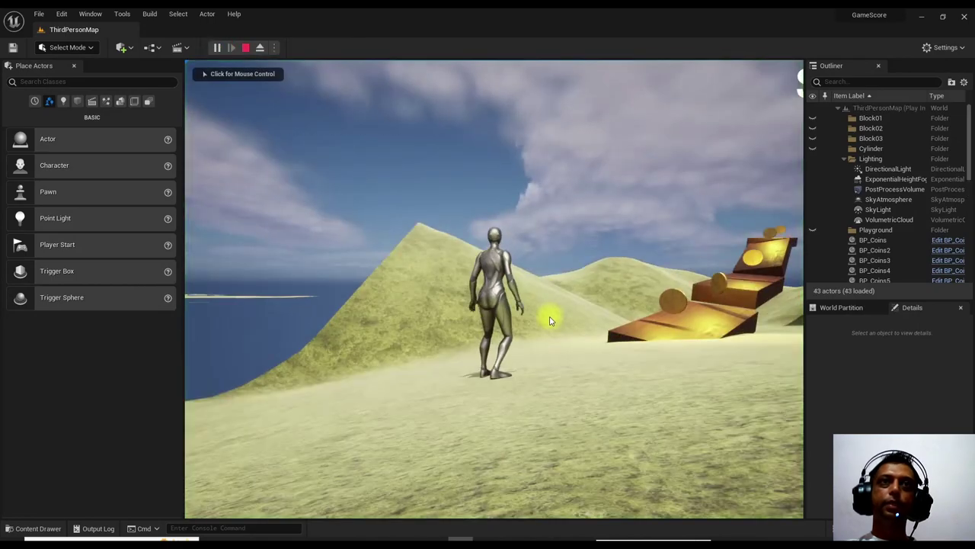
pyautogui.click(551, 318)
pyautogui.press('w')
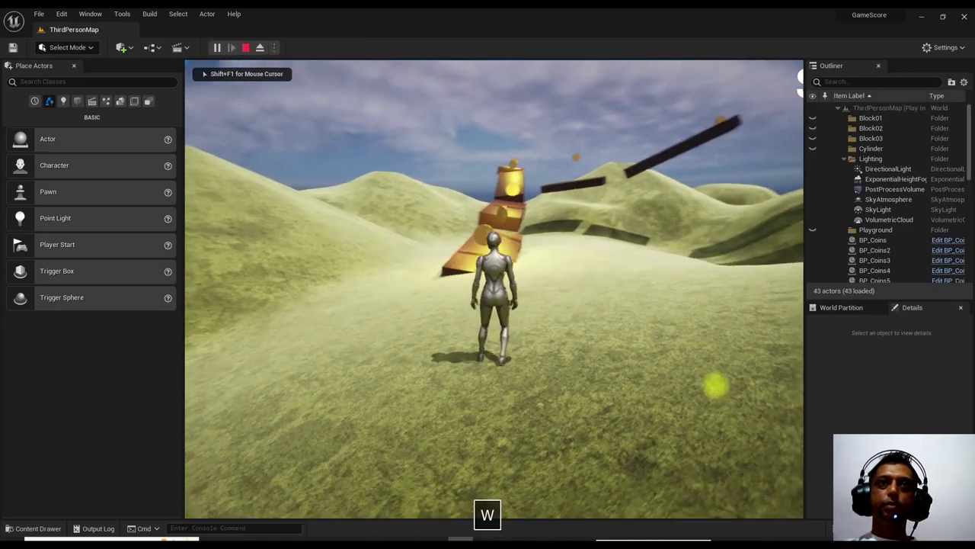
pyautogui.press('w')
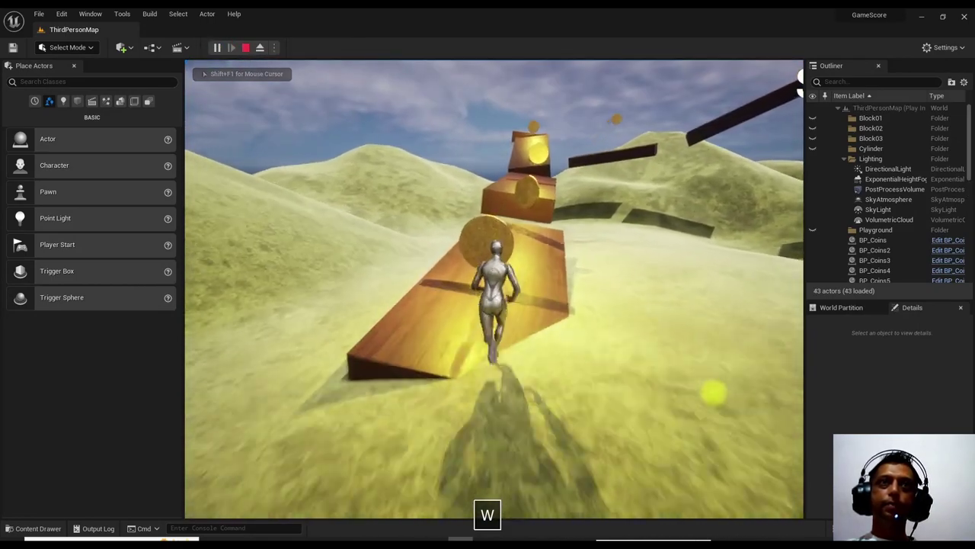
pyautogui.press('space')
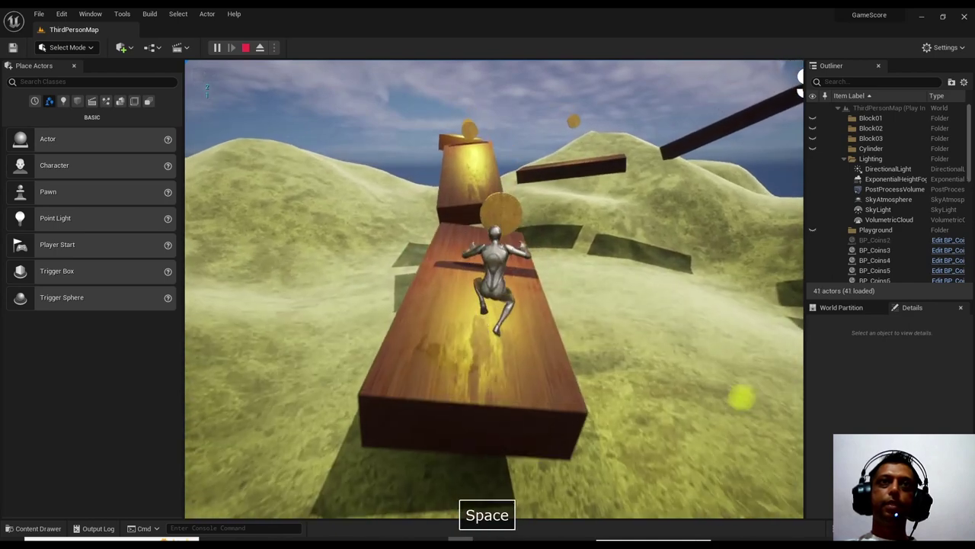
pyautogui.press('w')
pyautogui.press('Escape')
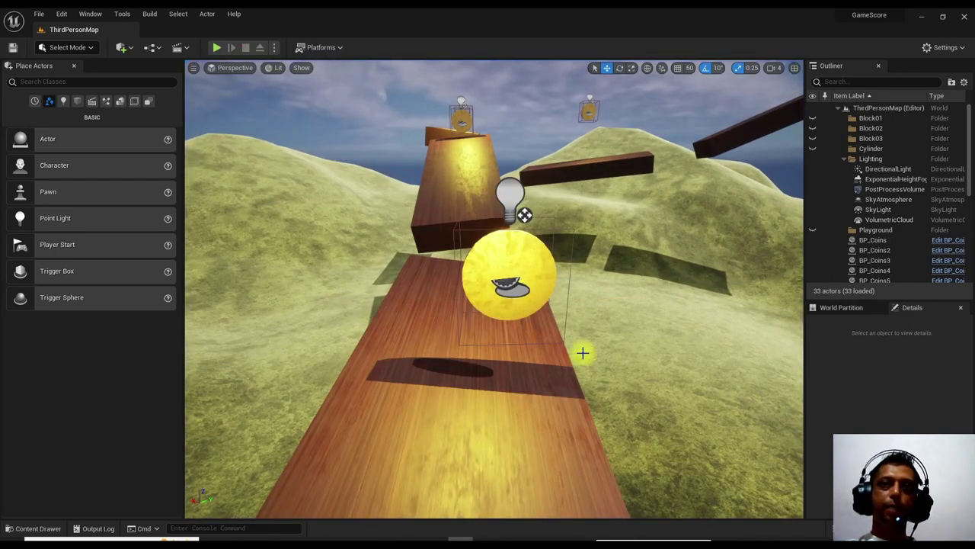
pyautogui.scroll(-3, 582, 351)
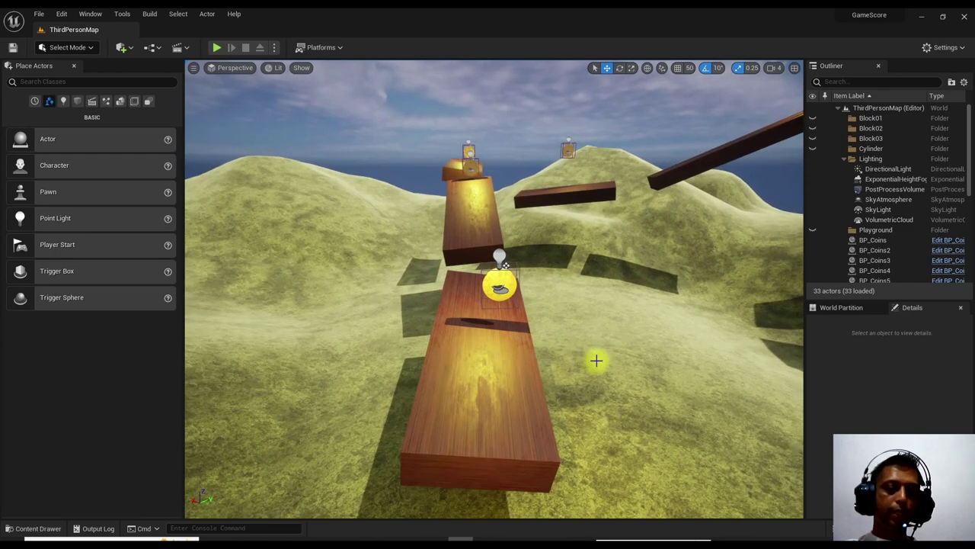
# - Reopen BP_ThirdPersonCharacter from the Content Drawer
pyautogui.scroll(-3, 597, 360)
pyautogui.keyDown('alt'); pyautogui.moveTo(664, 340); pyautogui.dragTo(370, 358); pyautogui.keyUp('alt')
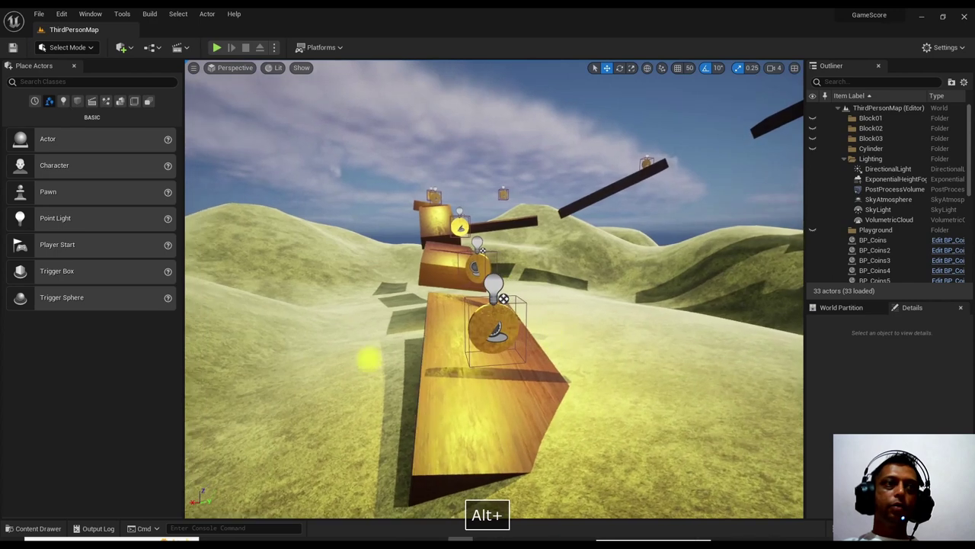
pyautogui.click(38, 528)
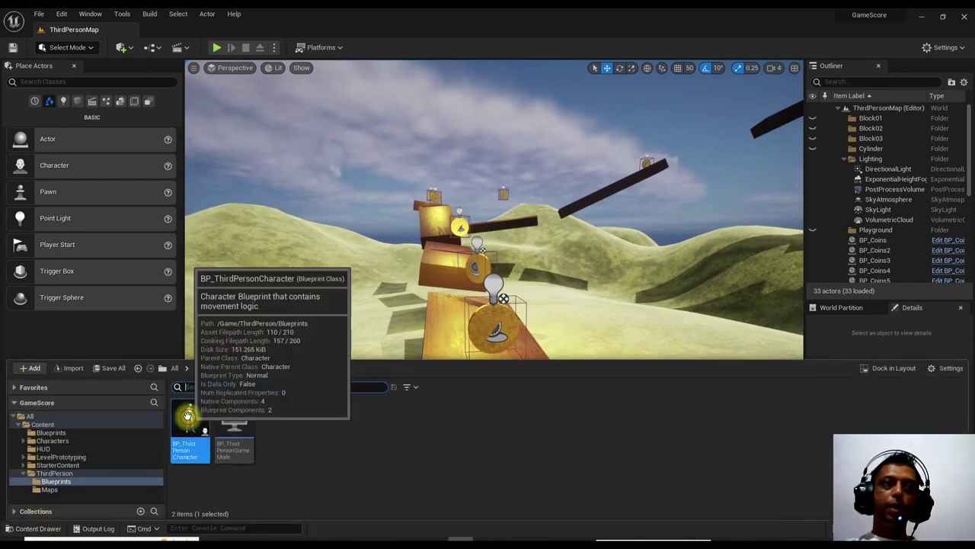
pyautogui.doubleClick(188, 418)
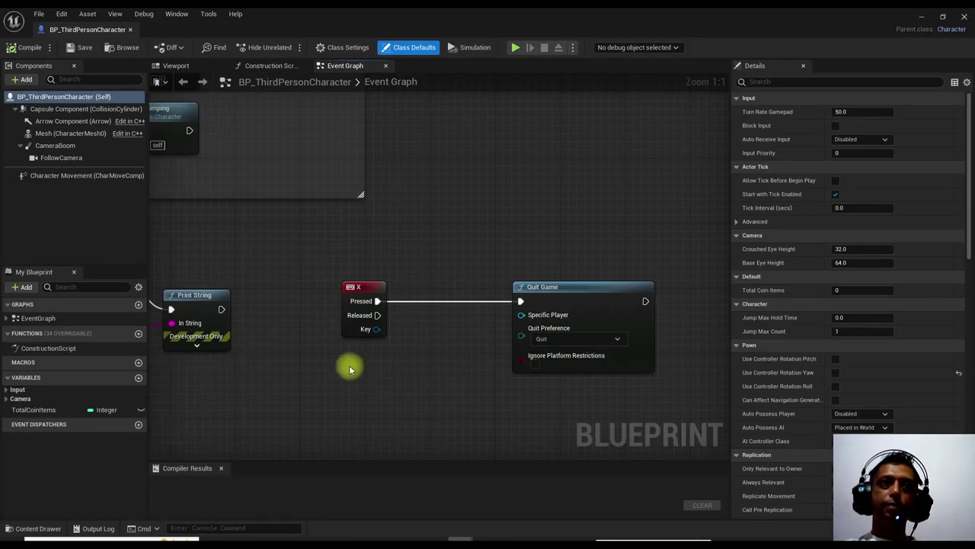
# - Place the X key and Quit Game nodes side by side in the Event Graph
pyautogui.moveTo(363, 285); pyautogui.dragTo(421, 285)
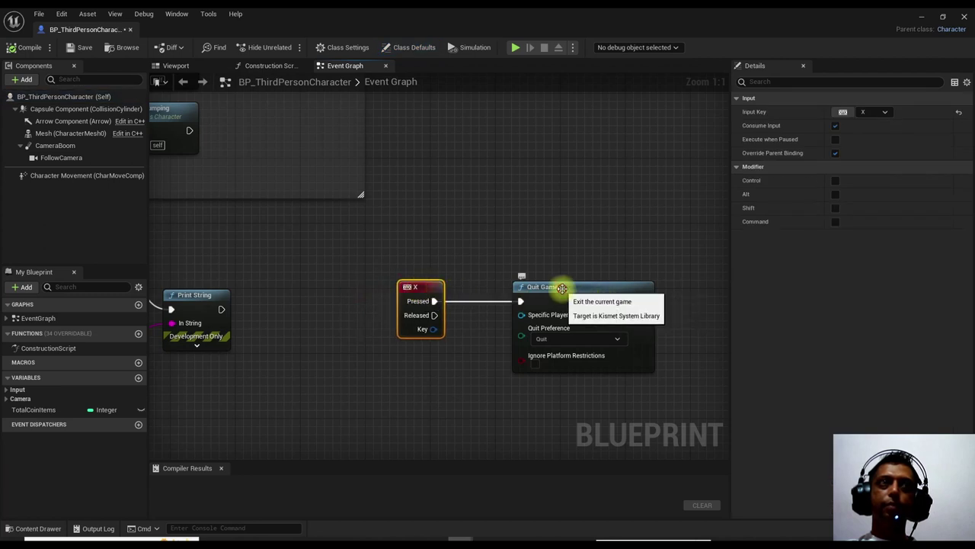
pyautogui.moveTo(522, 286); pyautogui.dragTo(537, 279)
pyautogui.moveTo(420, 286); pyautogui.dragTo(364, 277)
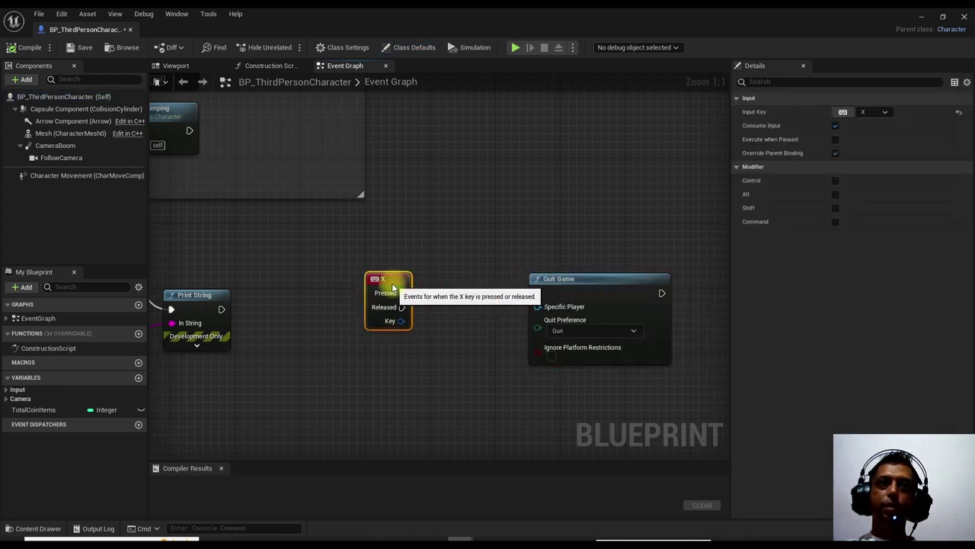
pyautogui.moveTo(619, 288); pyautogui.dragTo(577, 292)
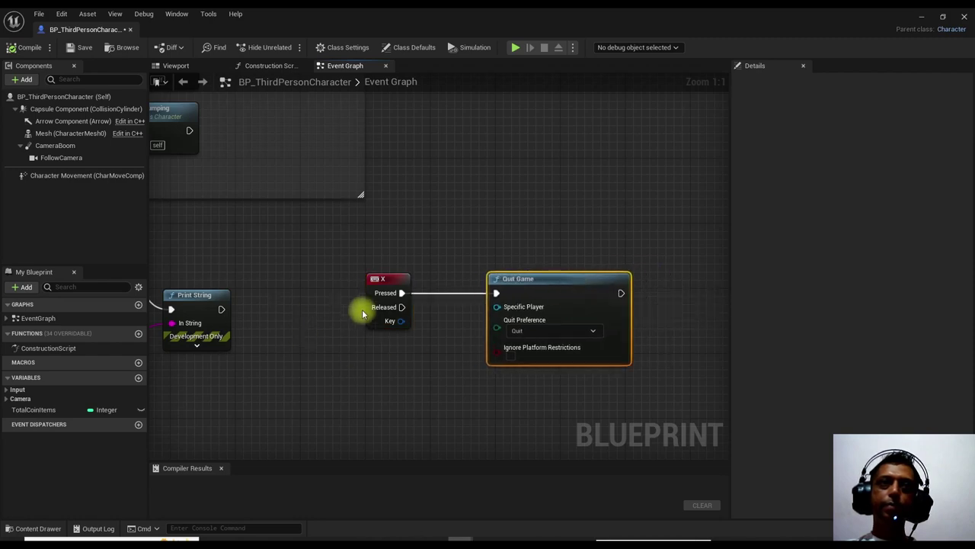
pyautogui.scroll(-4, 404, 345)
pyautogui.scroll(3, 305, 296)
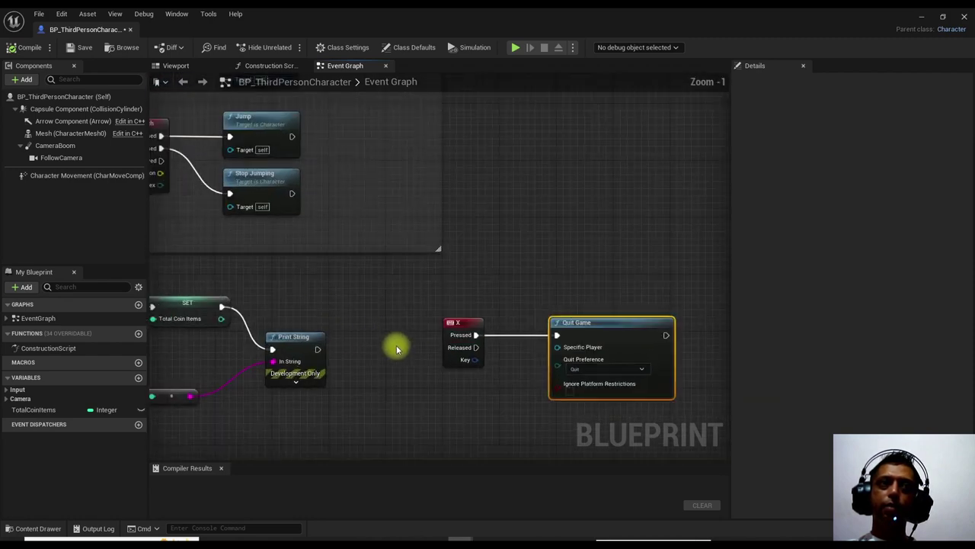
pyautogui.moveTo(343, 303); pyautogui.dragTo(642, 355, button='right')
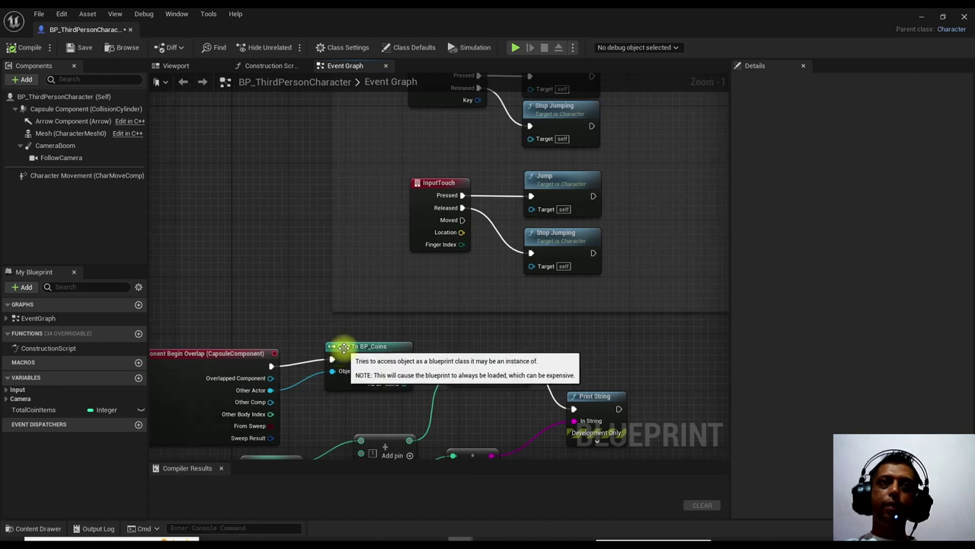
# - Pan through the Movement Input and Move Right/Left nodes of the Event Graph
pyautogui.scroll(-3, 281, 221)
pyautogui.moveTo(281, 221); pyautogui.dragTo(283, 445, button='right')
pyautogui.scroll(5, 413, 254)
pyautogui.moveTo(261, 225); pyautogui.dragTo(231, 286, button='right')
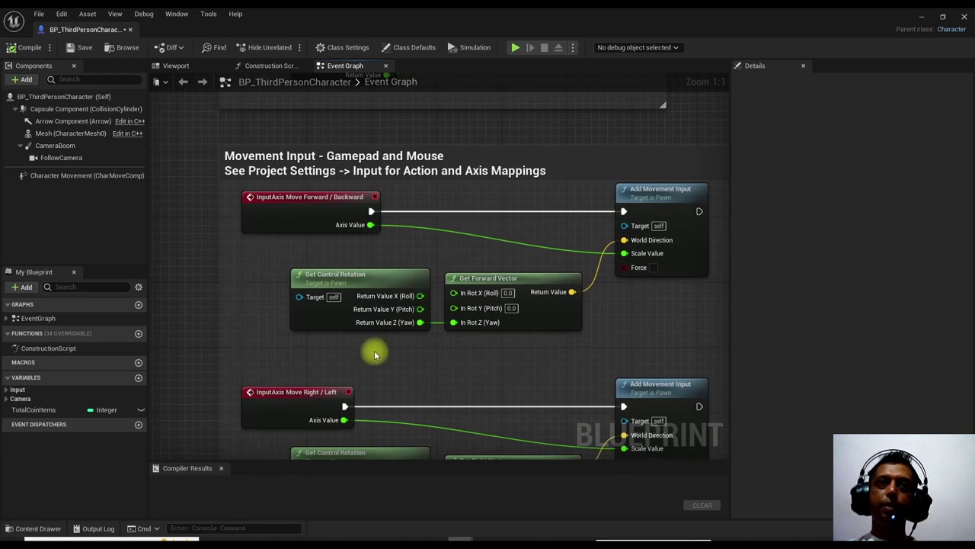
pyautogui.scroll(-5, 451, 302)
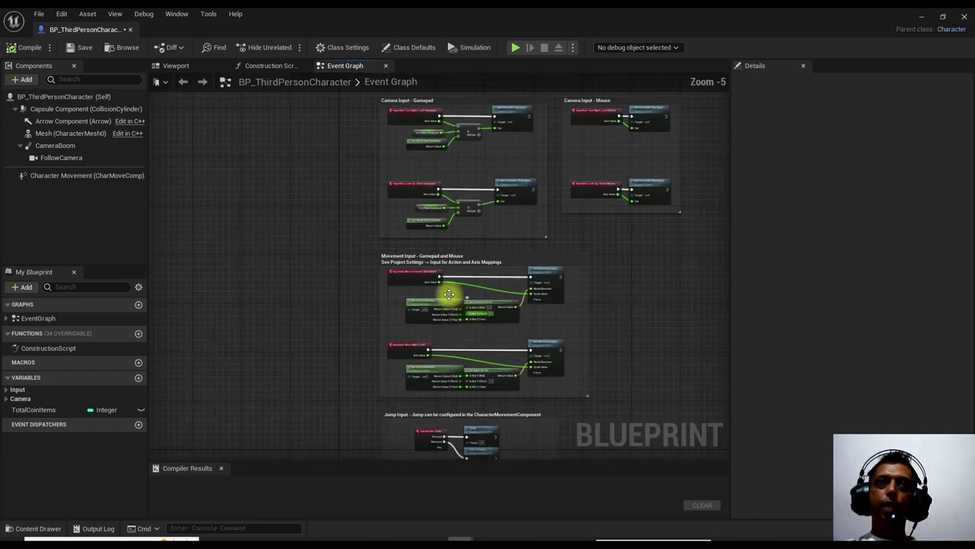
pyautogui.scroll(3, 483, 211)
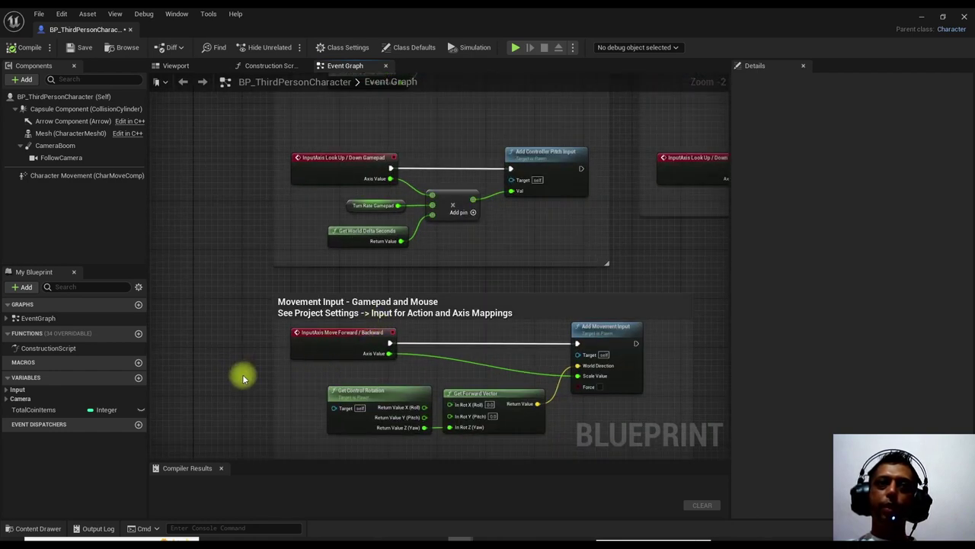
pyautogui.moveTo(285, 373); pyautogui.dragTo(307, 284, button='right')
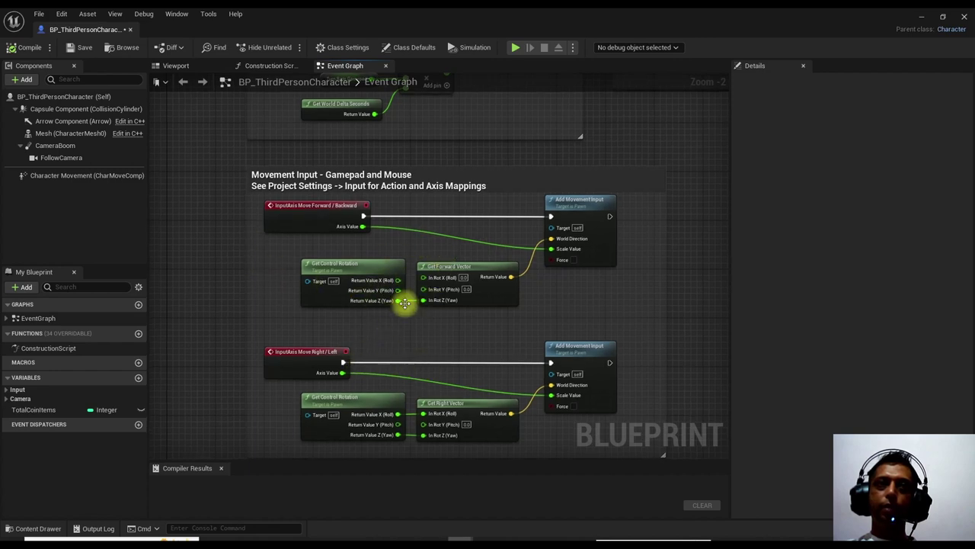
# - Review the Camera Input nodes and the X/Quit Game pair, then close the blueprint
pyautogui.scroll(-3, 404, 302)
pyautogui.moveTo(427, 211)
pyautogui.mouseDown(button='right')
pyautogui.moveTo(439, 298)
pyautogui.moveTo(475, 305)
pyautogui.moveTo(479, 284)
pyautogui.moveTo(418, 203)
pyautogui.mouseUp(button='right')
pyautogui.scroll(5, 459, 300)
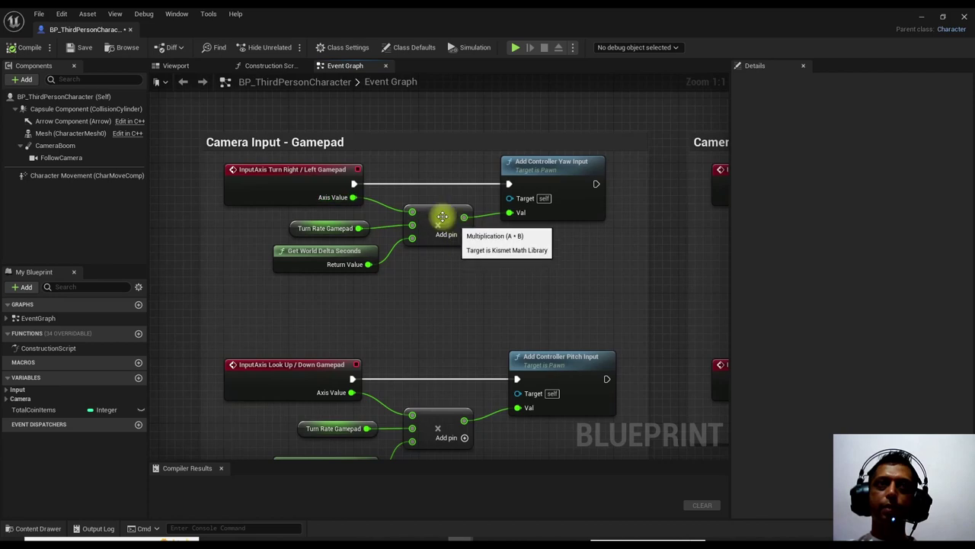
pyautogui.scroll(-8, 409, 298)
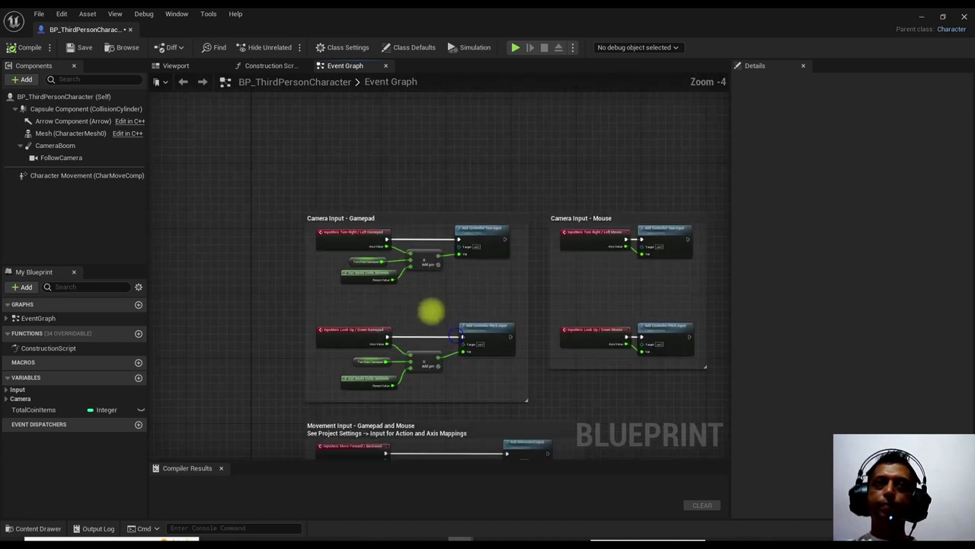
pyautogui.scroll(-4, 494, 396)
pyautogui.scroll(4, 500, 419)
pyautogui.moveTo(501, 419); pyautogui.dragTo(510, 287, button='right')
pyautogui.scroll(8, 511, 292)
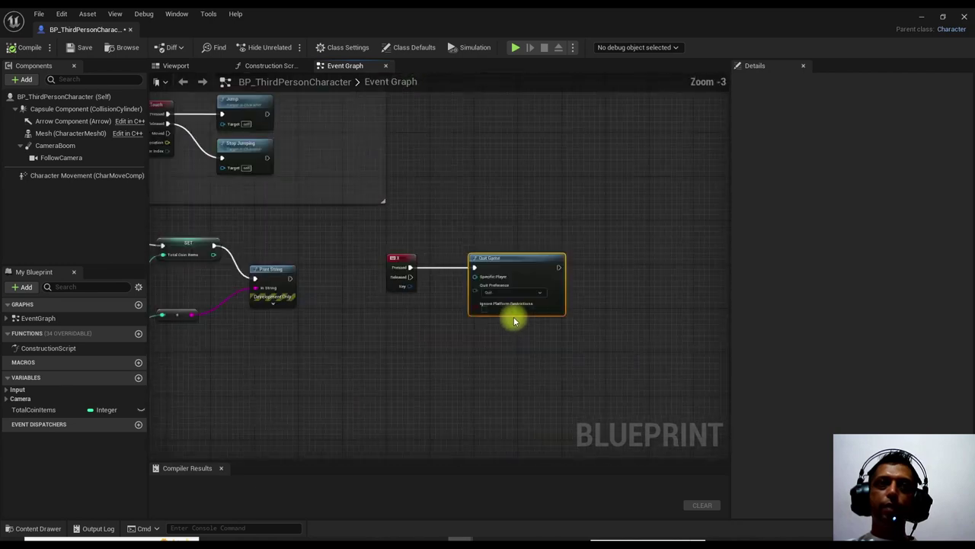
pyautogui.moveTo(644, 274); pyautogui.dragTo(637, 365, button='right')
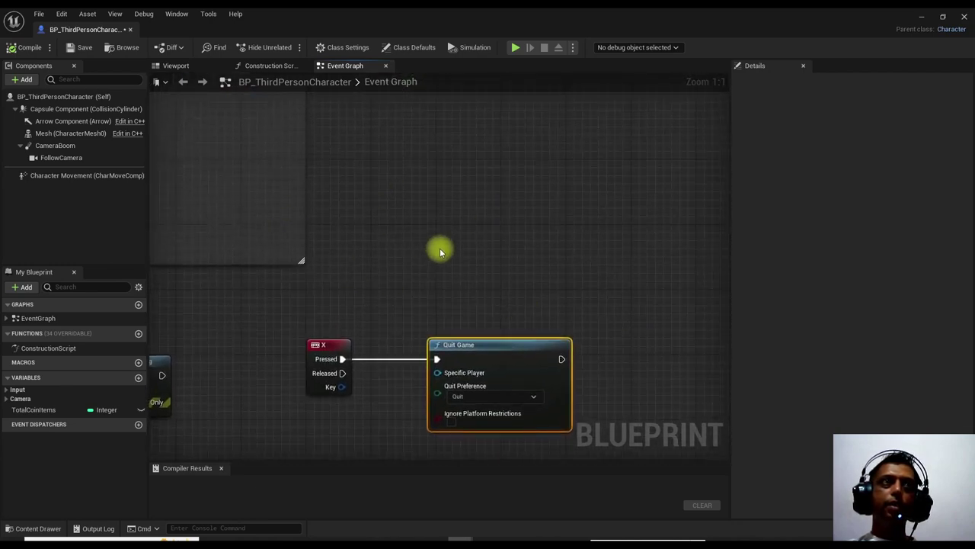
pyautogui.click(132, 32)
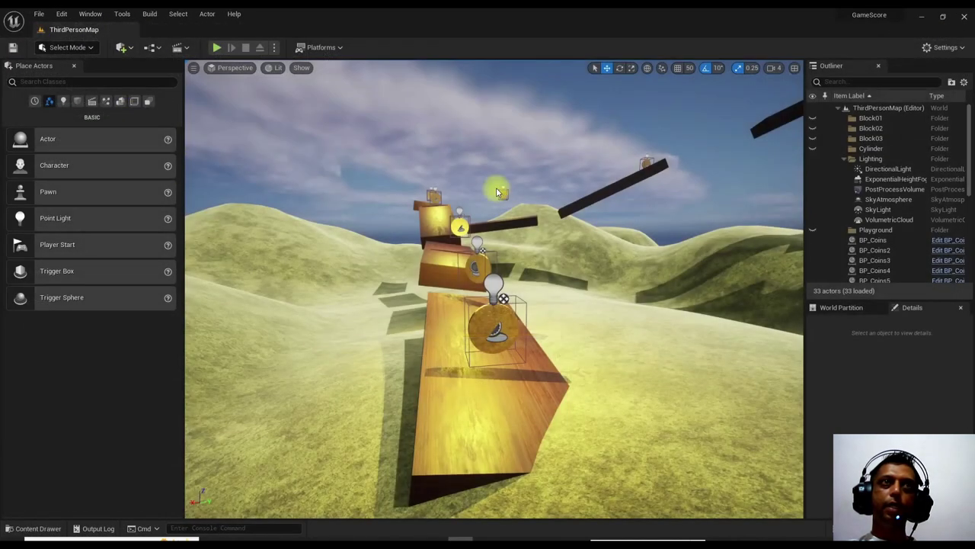
# - Open Project Settings and set the project Description to BasicGame
pyautogui.scroll(-2, 560, 304)
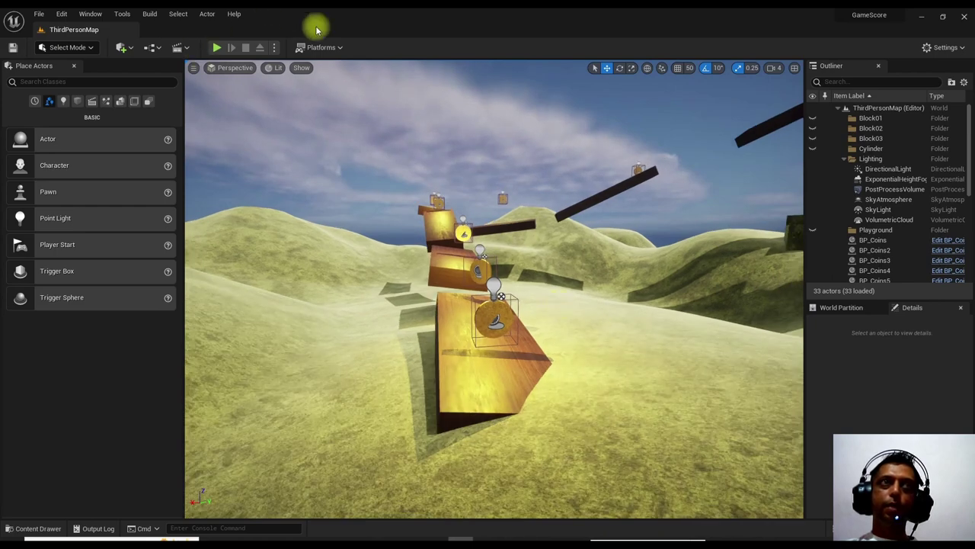
pyautogui.click(60, 15)
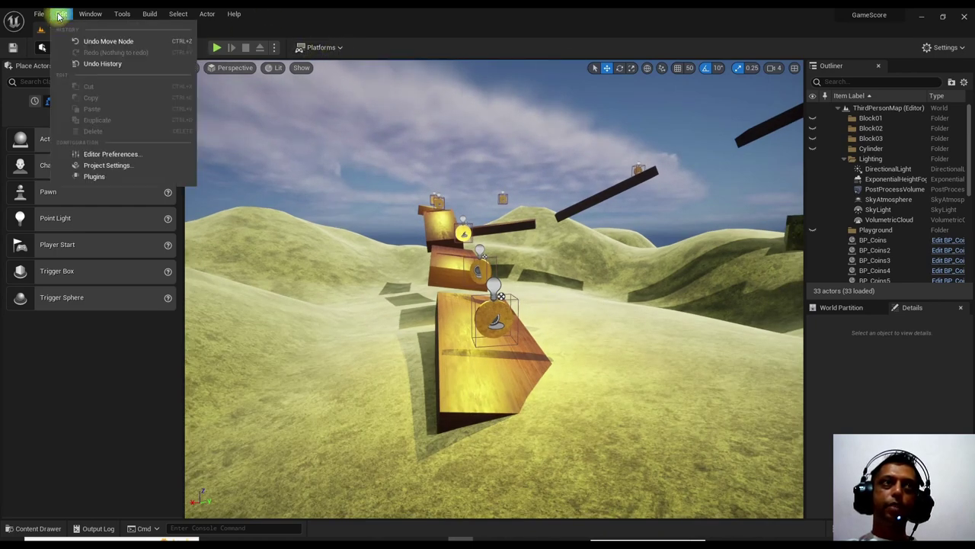
pyautogui.click(107, 165)
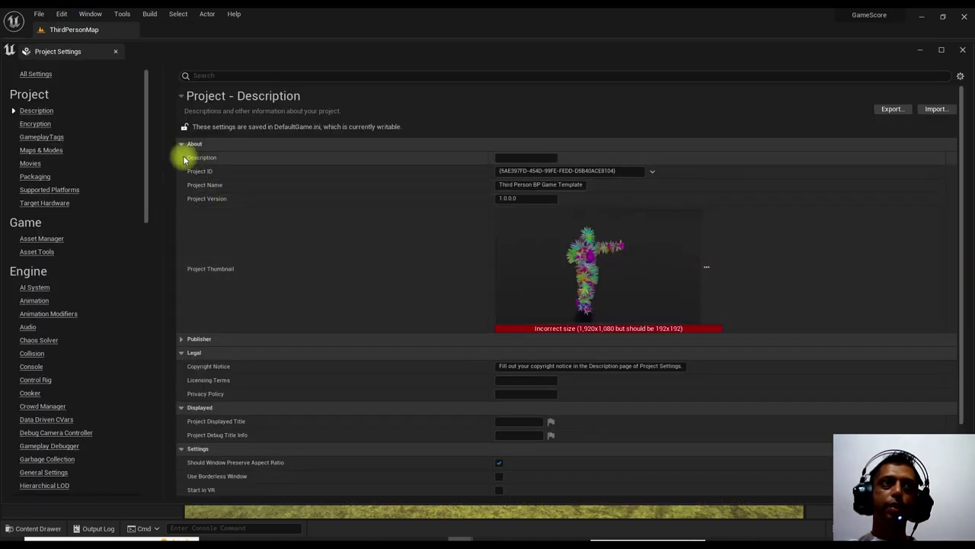
pyautogui.click(180, 145)
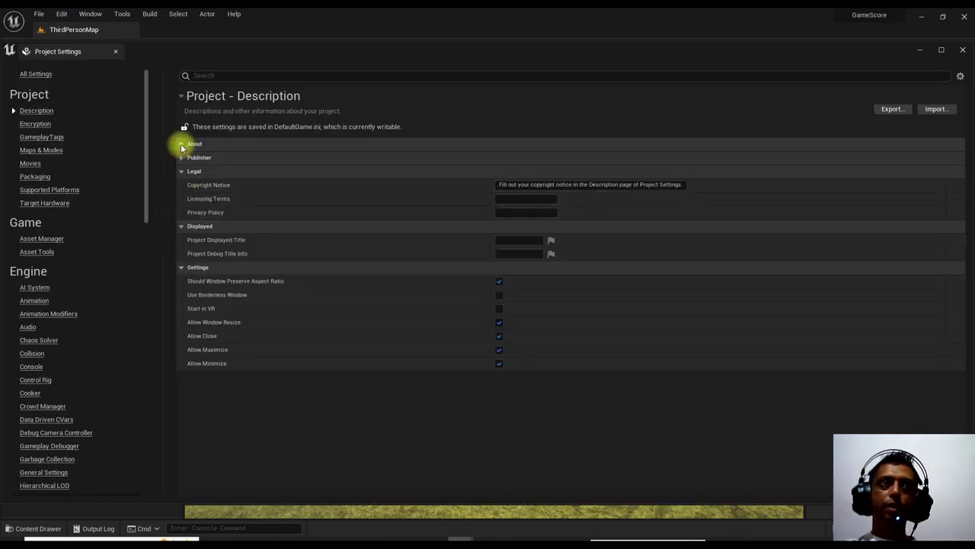
pyautogui.click(181, 144)
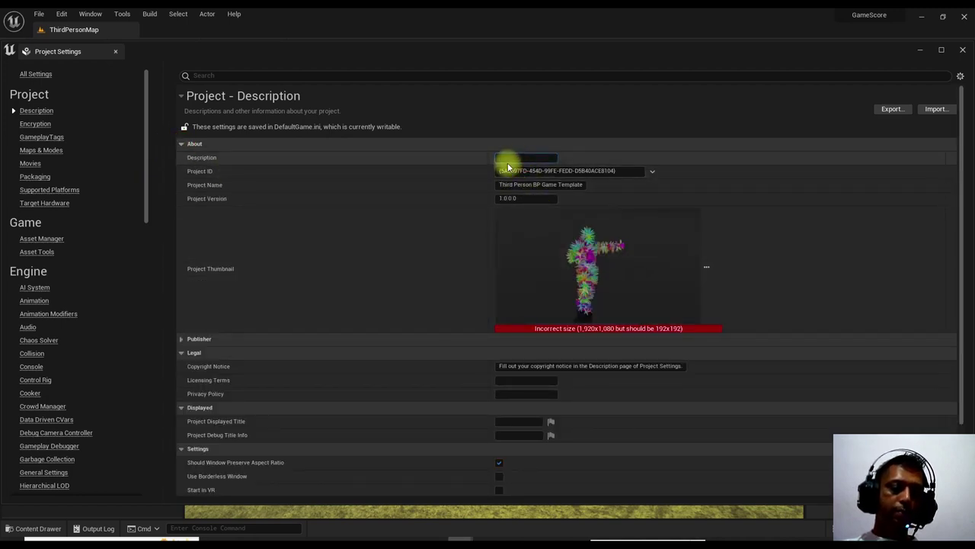
pyautogui.write('Basic')
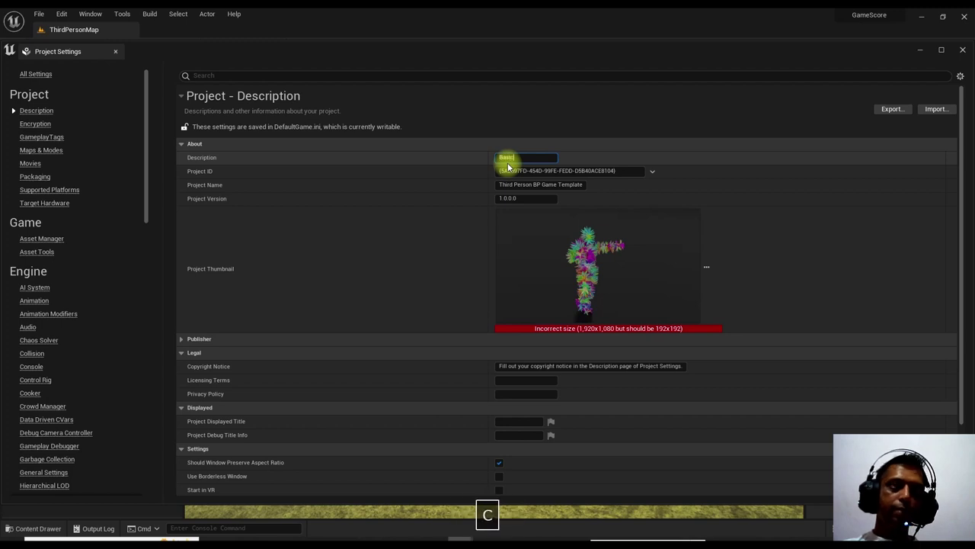
pyautogui.press('BackSpace')
pyautogui.write('Game')
pyautogui.press('Return')
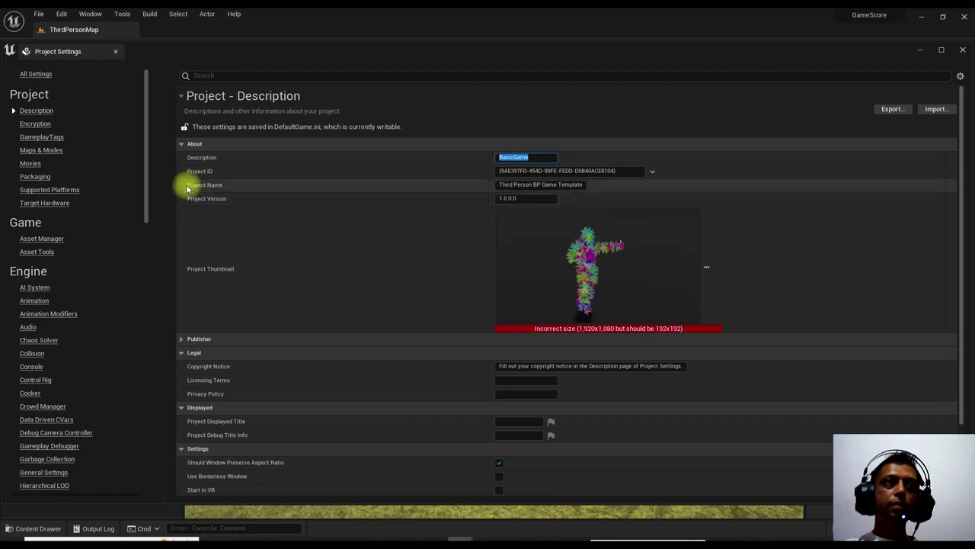
# - Change the Project Name to Jumprun
pyautogui.click(560, 187)
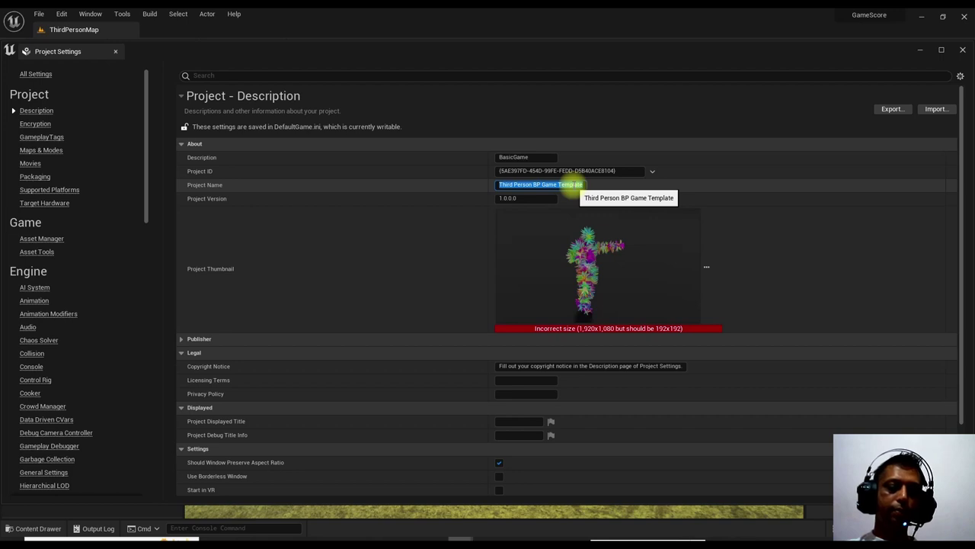
pyautogui.write('Jumpru')
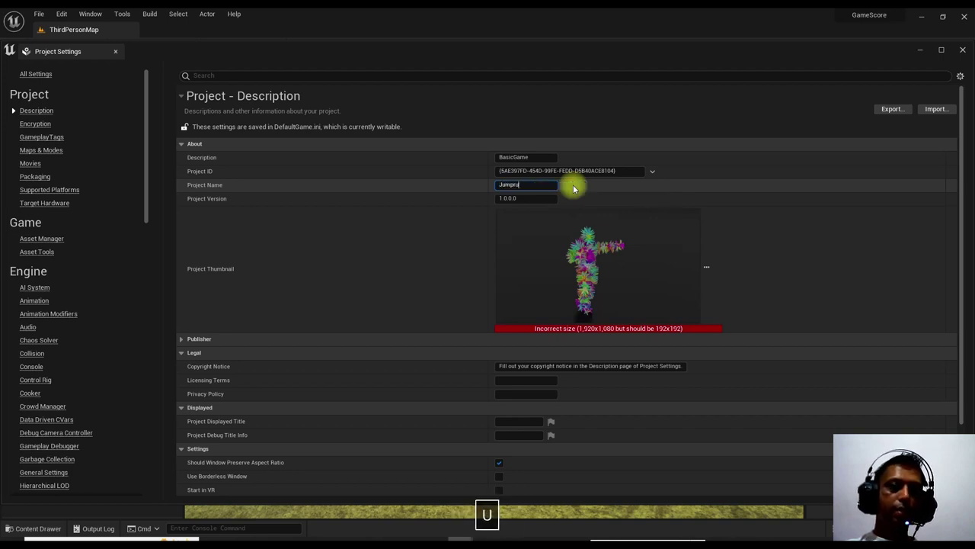
pyautogui.write('b')
pyautogui.press('BackSpace')
pyautogui.write('n')
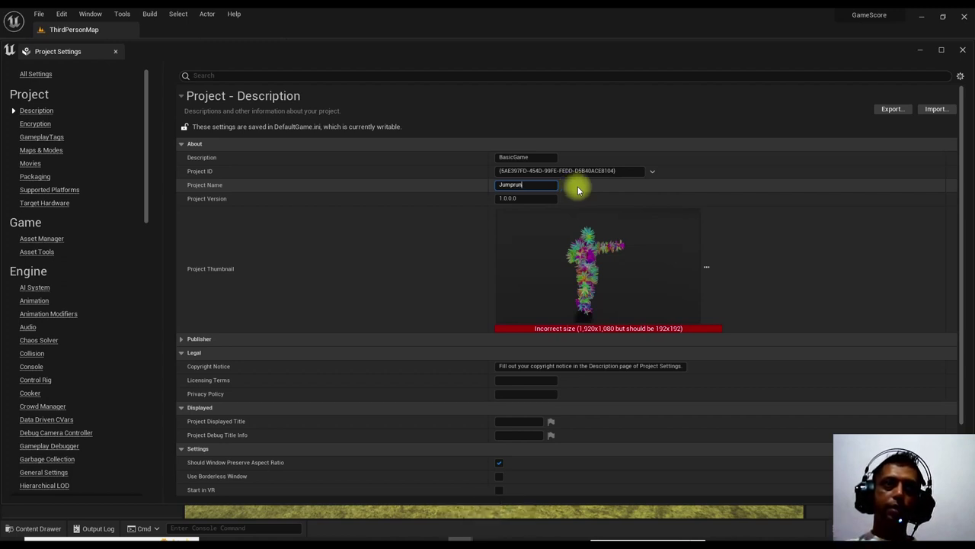
pyautogui.scroll(-2, 625, 341)
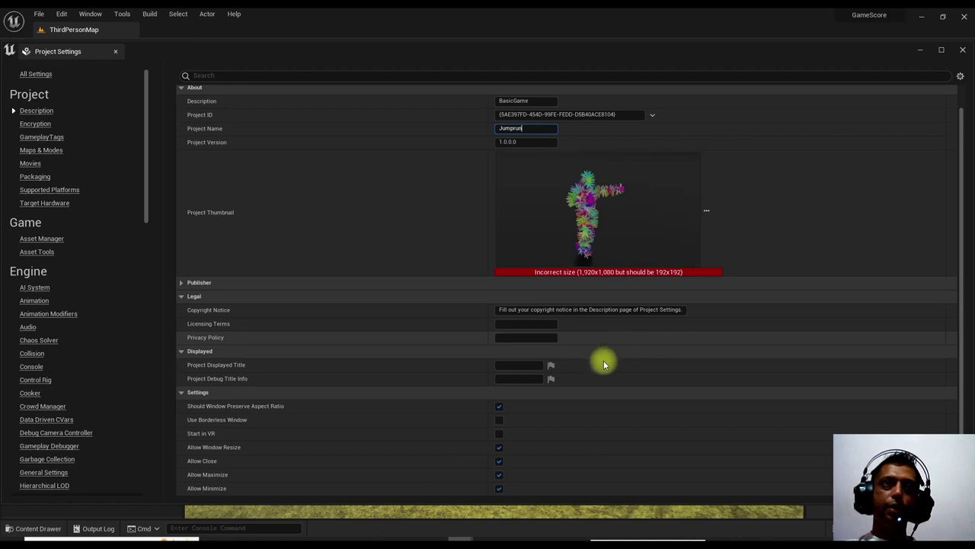
pyautogui.scroll(2, 603, 364)
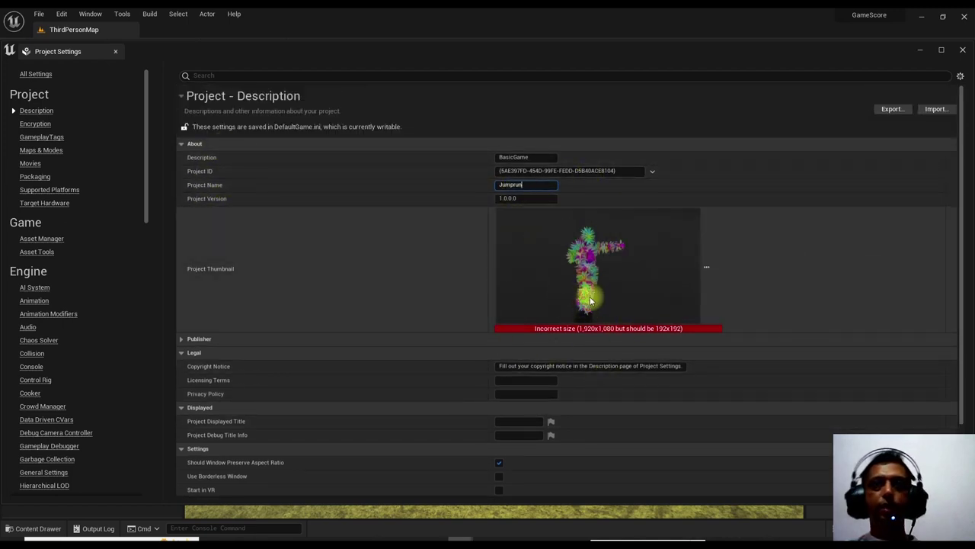
pyautogui.scroll(-1, 585, 293)
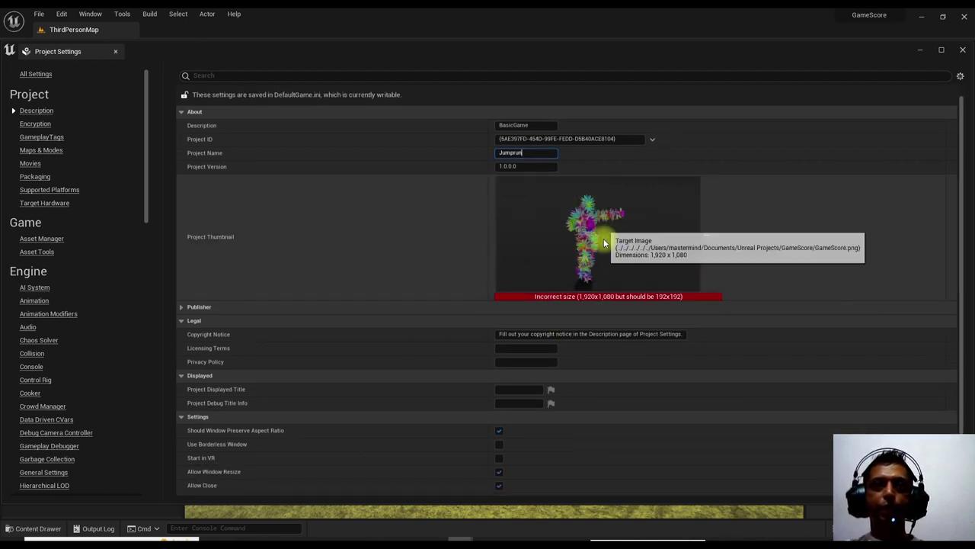
pyautogui.scroll(-1, 610, 242)
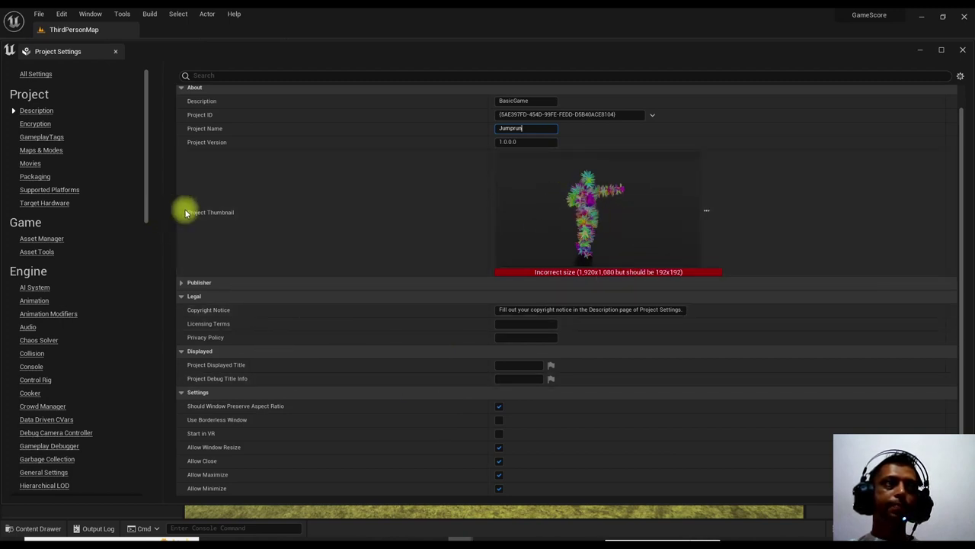
pyautogui.click(25, 179)
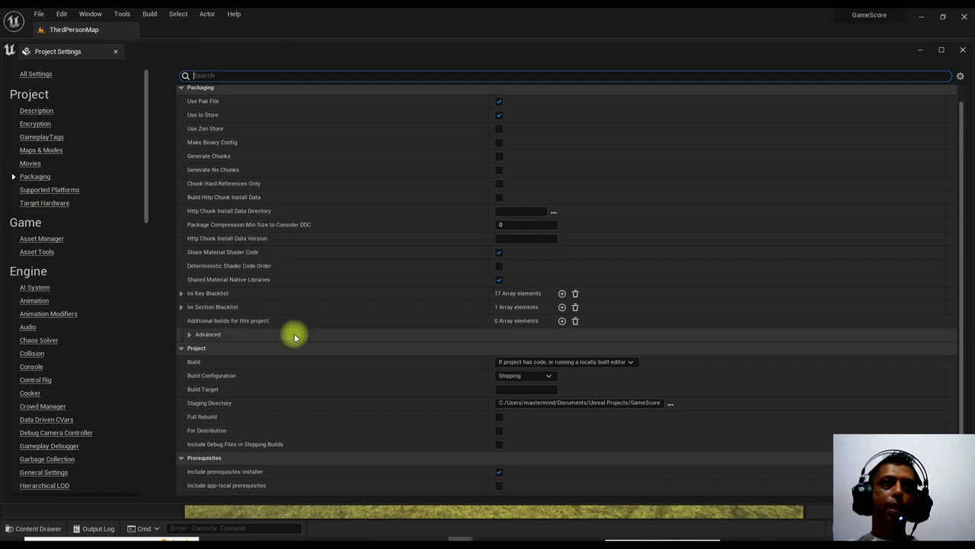
# - Check that Packaging's Build Configuration is Shipping and view the Supported Platforms list
pyautogui.scroll(2, 320, 286)
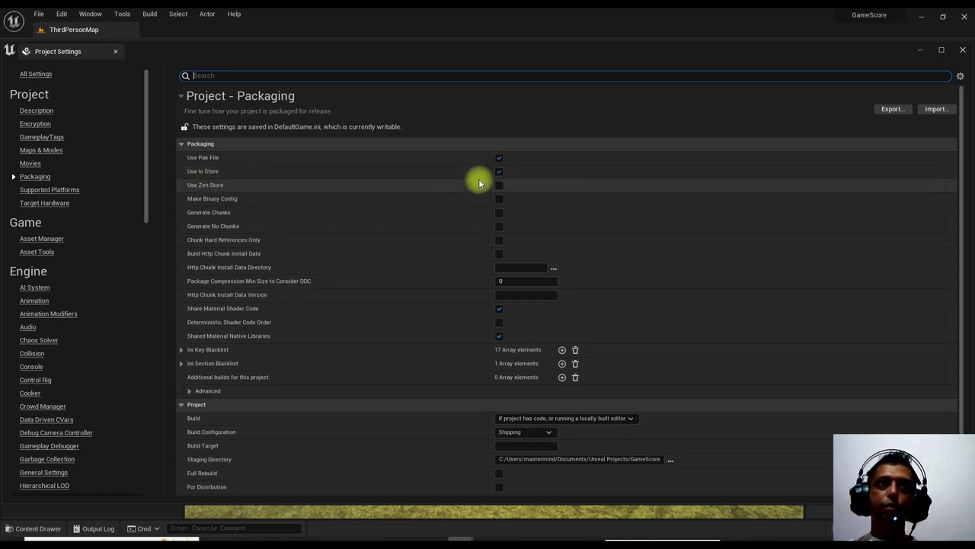
pyautogui.click(496, 173)
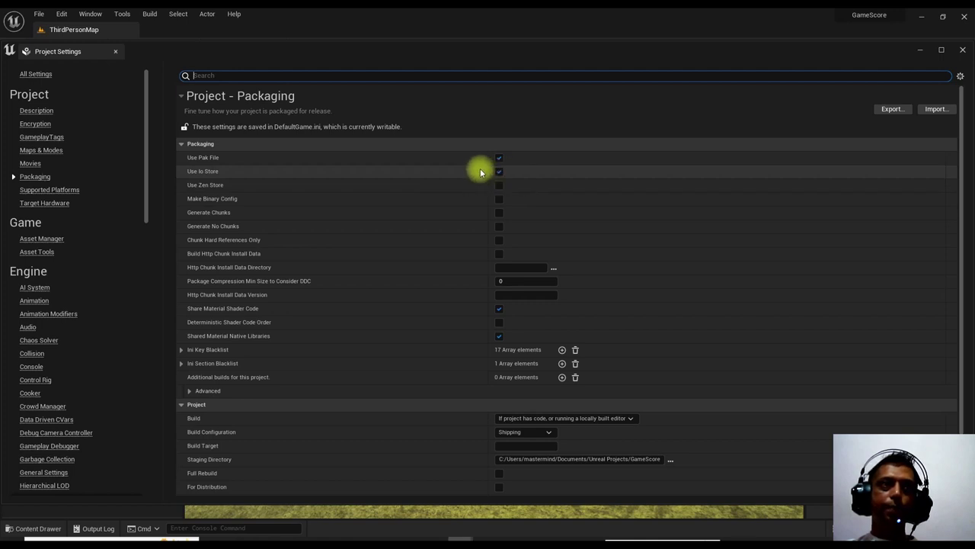
pyautogui.scroll(-2, 281, 273)
pyautogui.scroll(-1, 281, 277)
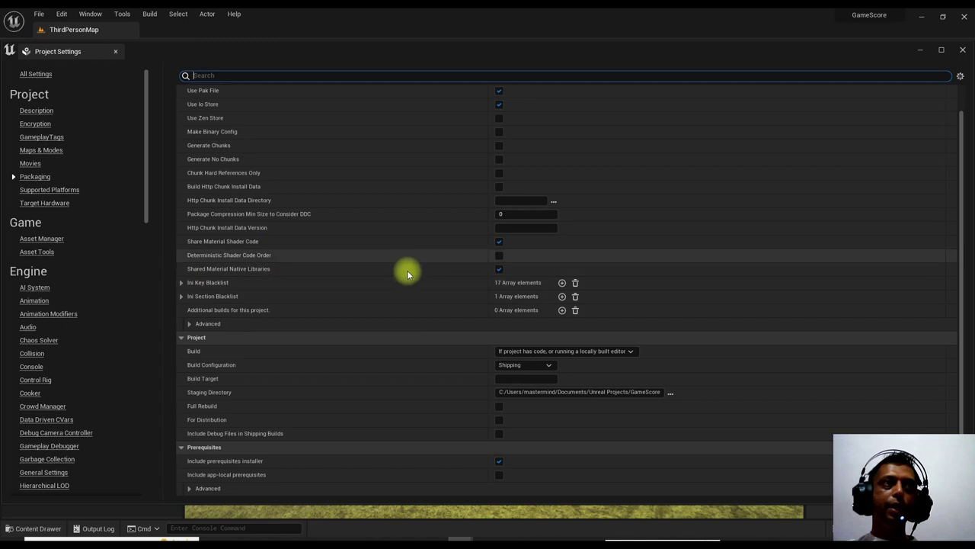
pyautogui.click(52, 190)
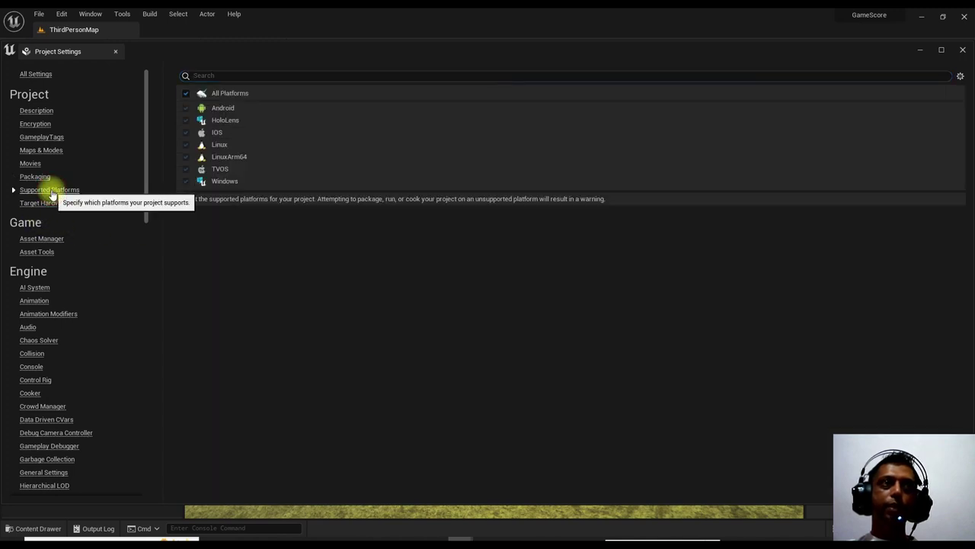
# - Leave All Platforms checked after unticking IOS, Linux, LinuxArm64 and TVOS, then close Project Settings
pyautogui.click(186, 94)
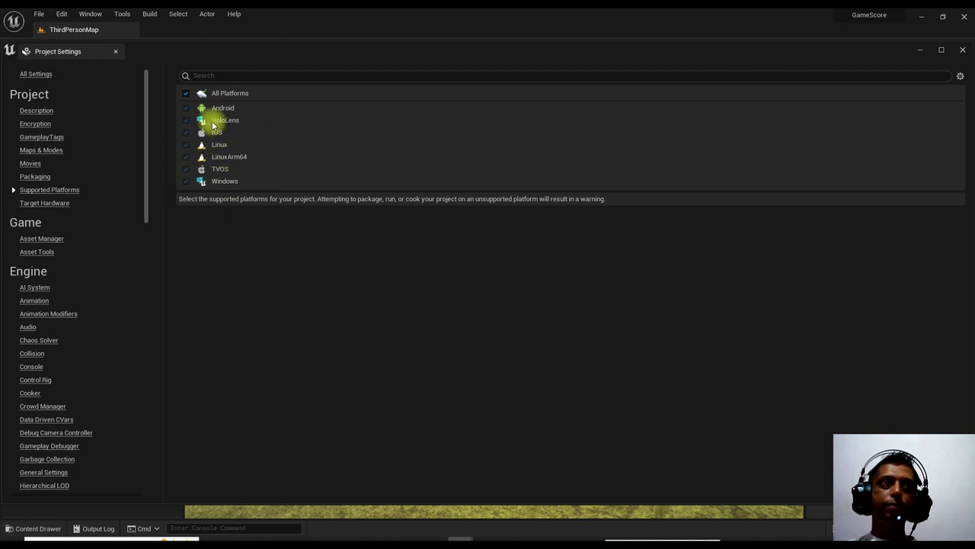
pyautogui.click(186, 93)
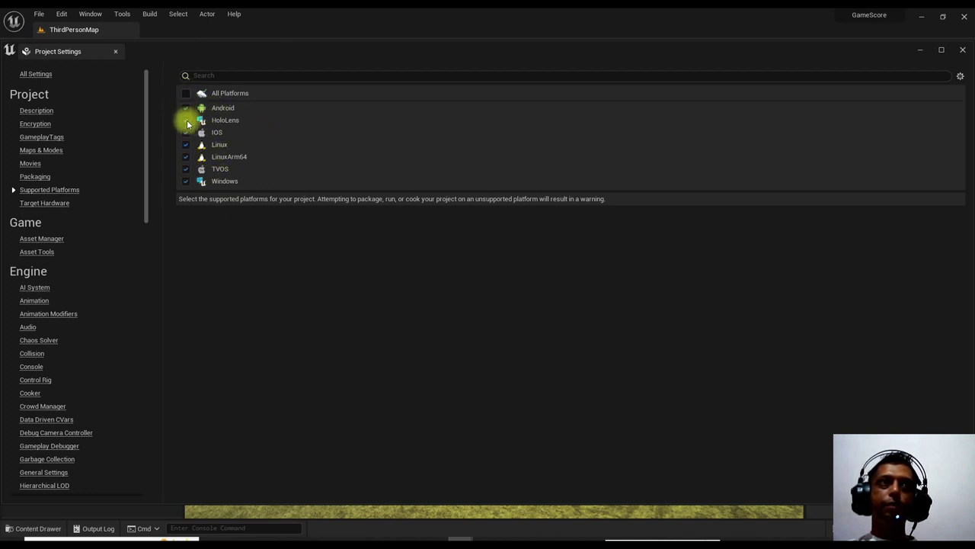
pyautogui.click(186, 132)
pyautogui.click(186, 156)
pyautogui.click(186, 146)
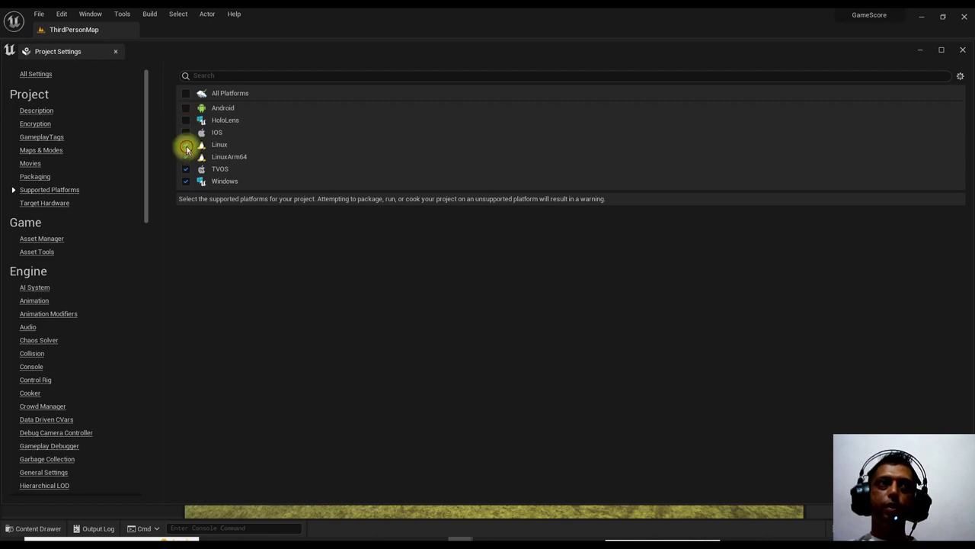
pyautogui.click(186, 168)
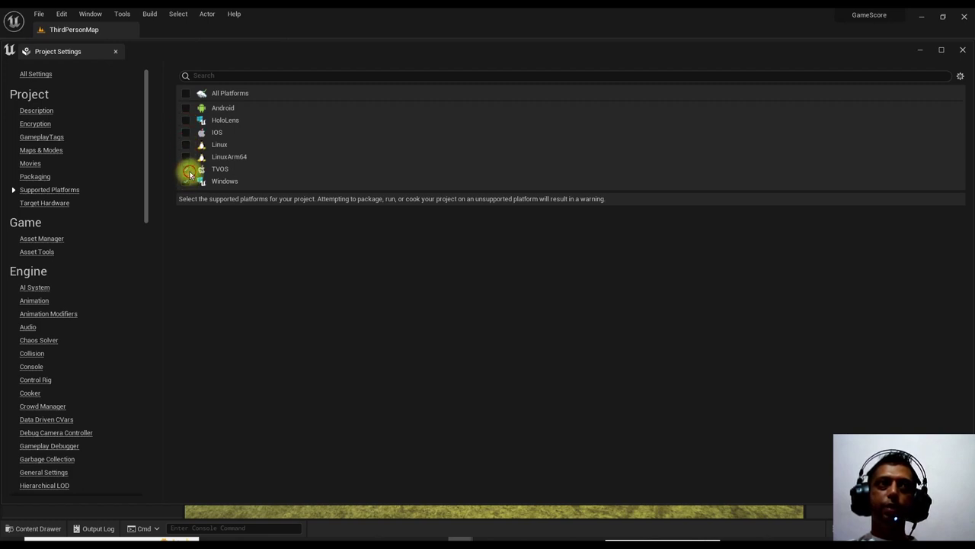
pyautogui.click(189, 96)
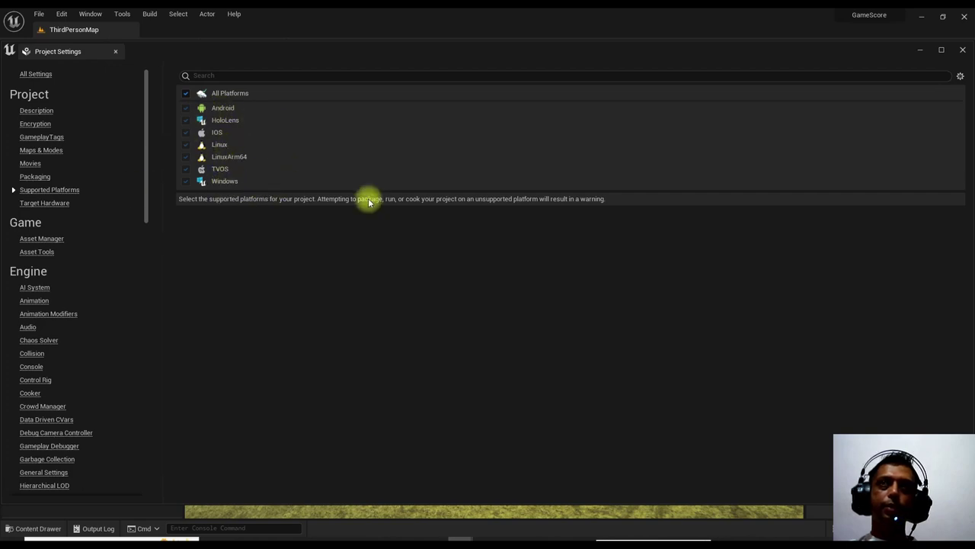
pyautogui.click(962, 49)
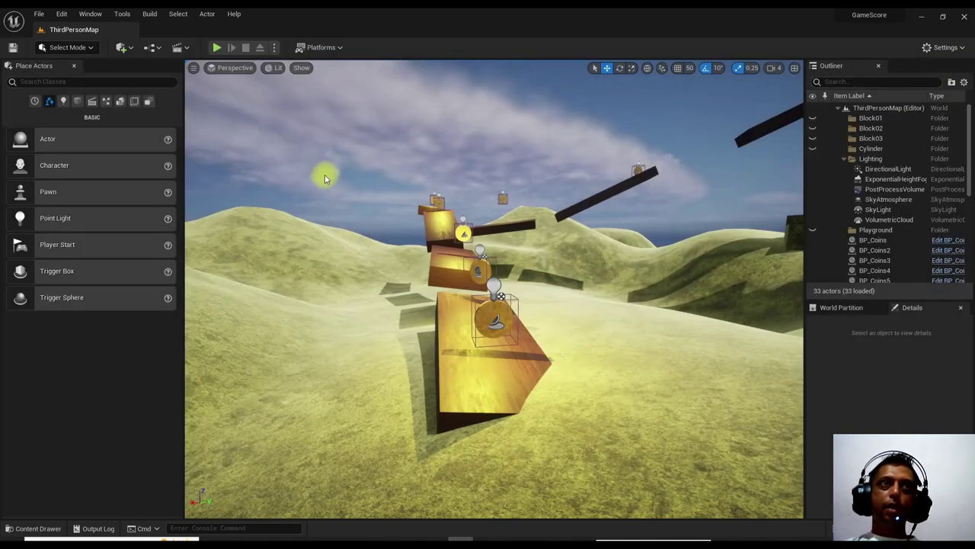
pyautogui.click(61, 14)
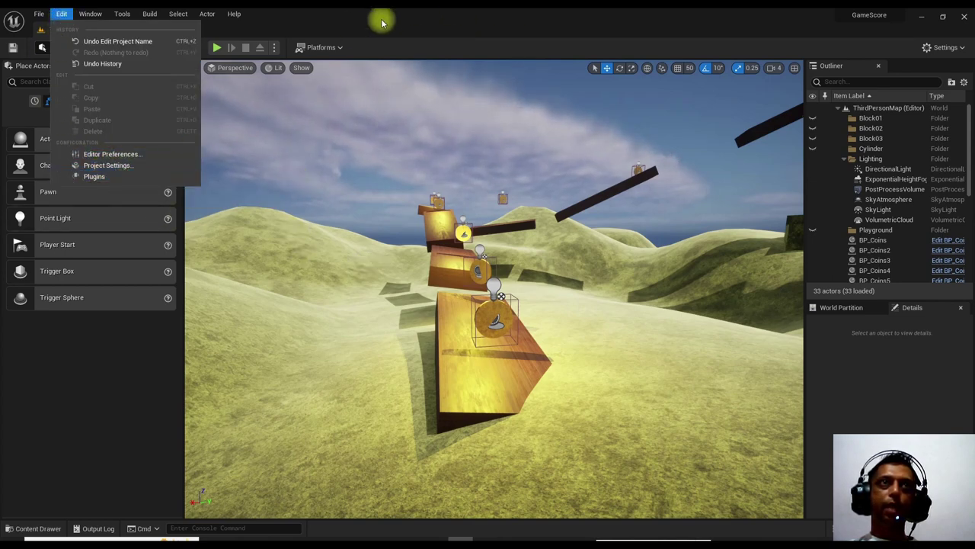
# - Choose Platforms > Windows > Package Project with Shipping as the binary configuration
pyautogui.click(383, 47)
pyautogui.click(340, 48)
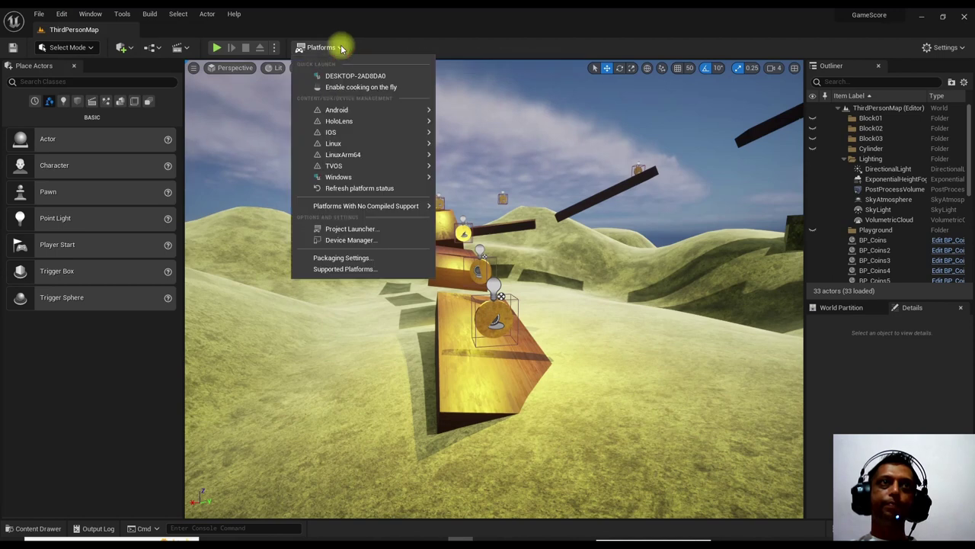
pyautogui.moveTo(355, 113)
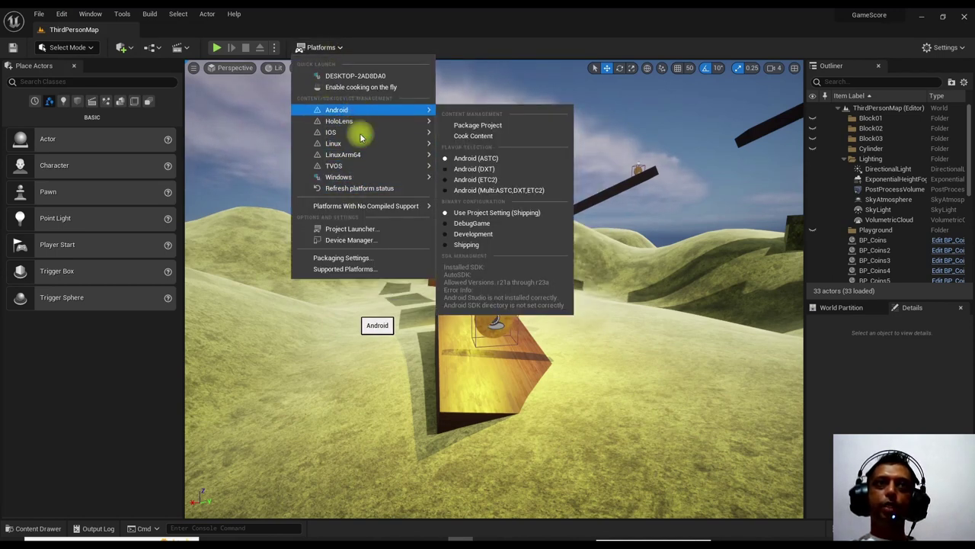
pyautogui.moveTo(376, 178)
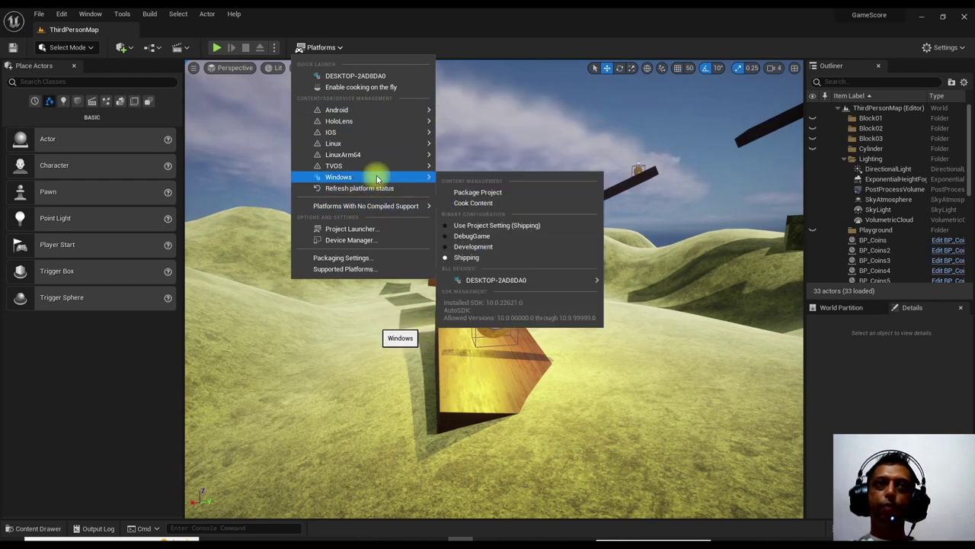
pyautogui.moveTo(471, 281)
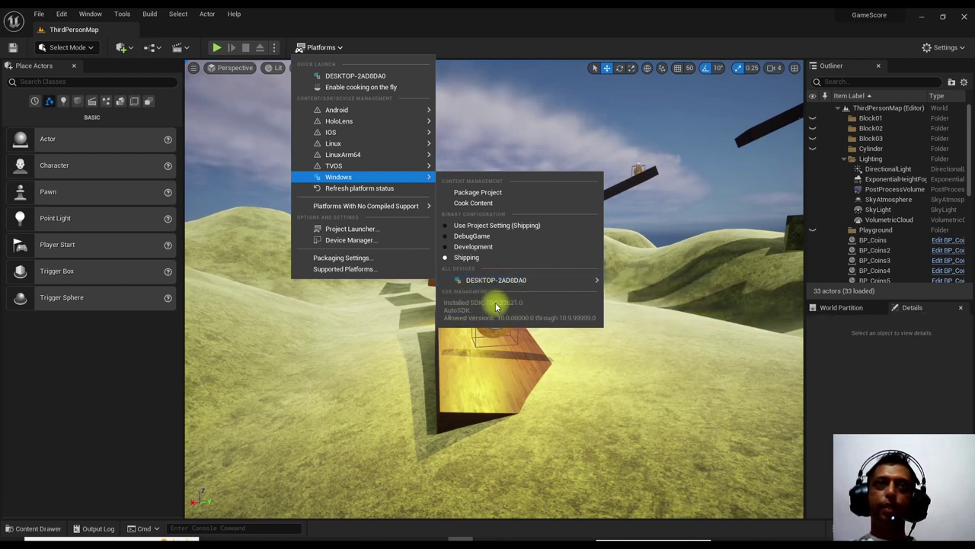
pyautogui.moveTo(508, 279)
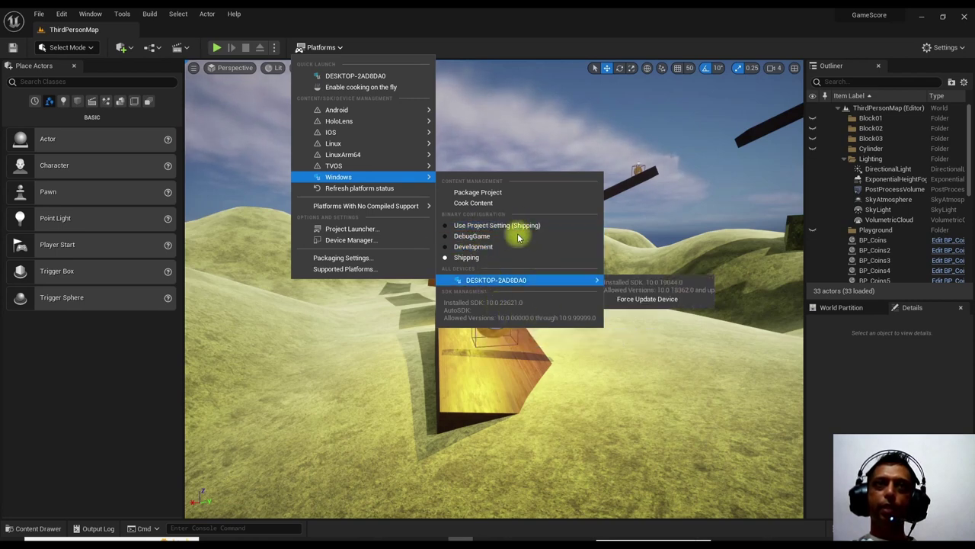
pyautogui.click(480, 195)
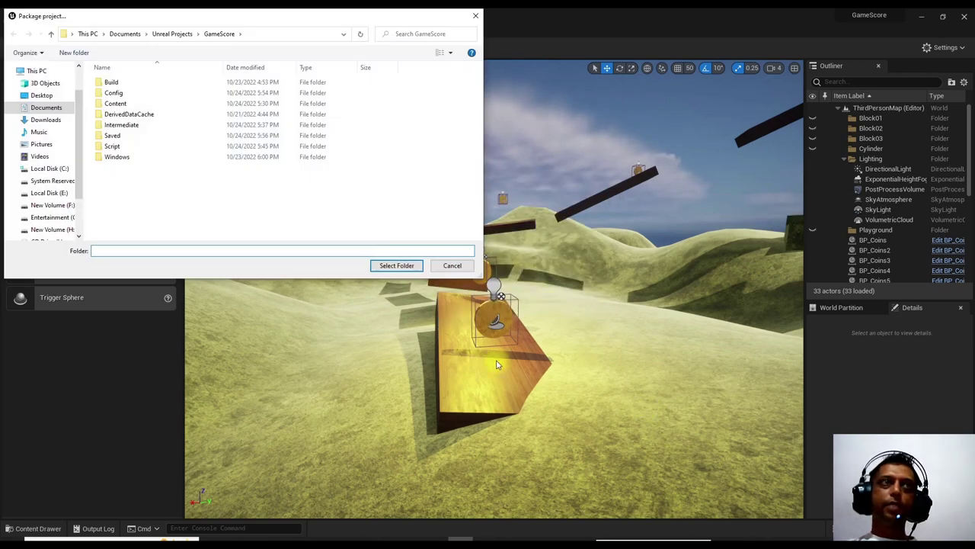
# - Select the GameScore project folder as the Windows package destination
pyautogui.moveTo(271, 14); pyautogui.dragTo(349, 39)
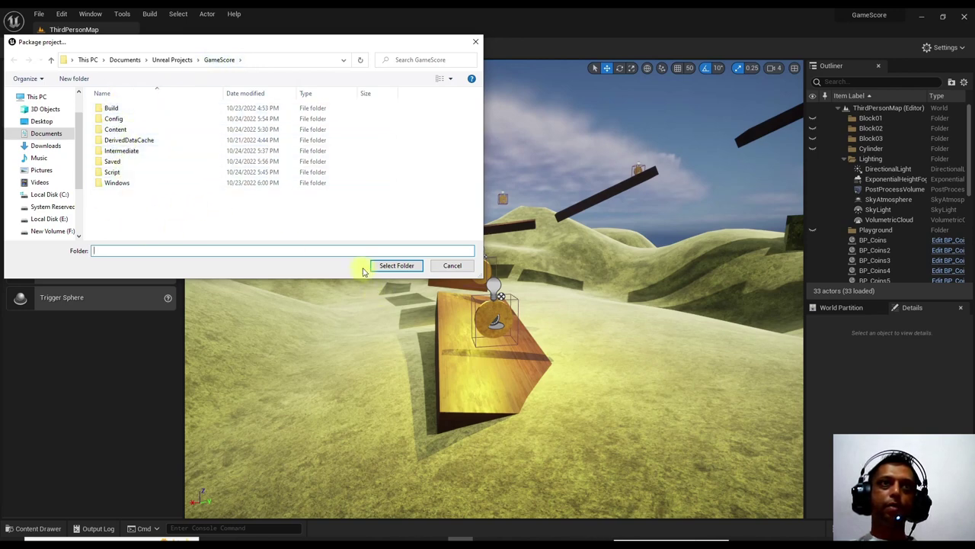
pyautogui.click(397, 266)
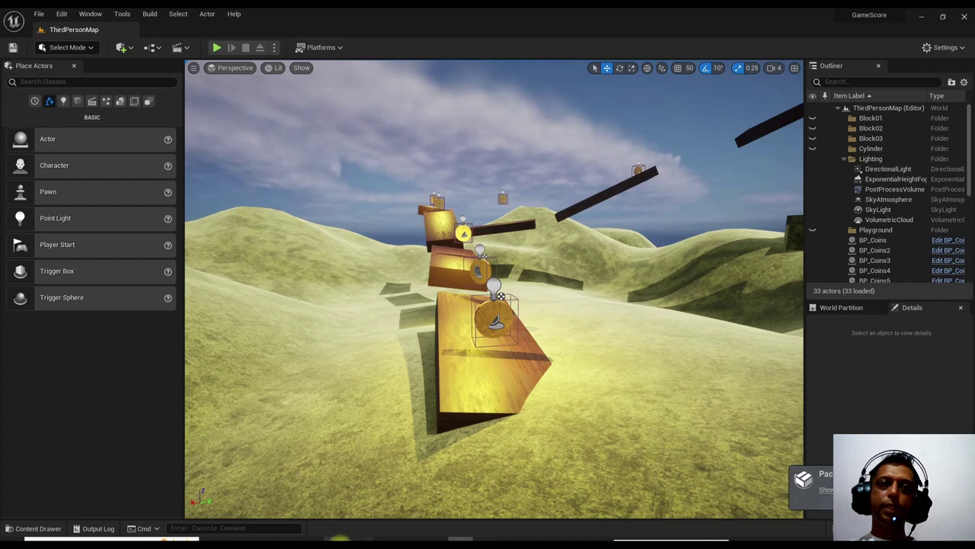
# - Bring the Explorer window forward, go to Documents and resize the window to scroll through its files
pyautogui.moveTo(358, 537)
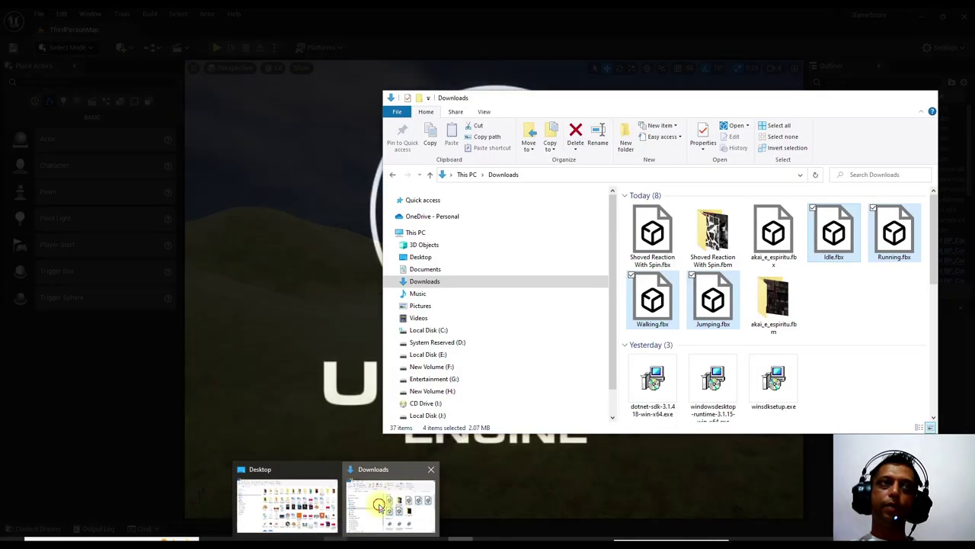
pyautogui.click(384, 504)
pyautogui.click(431, 270)
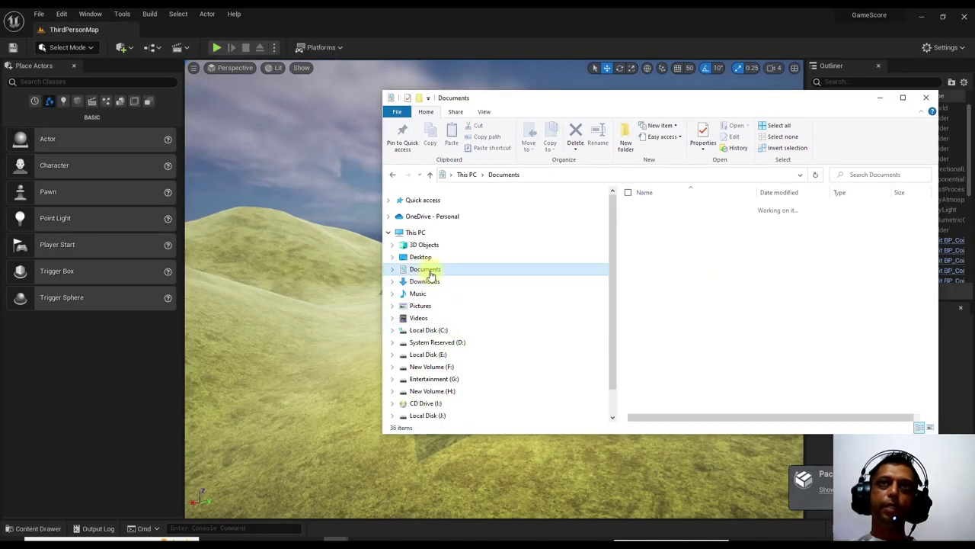
pyautogui.click(736, 104)
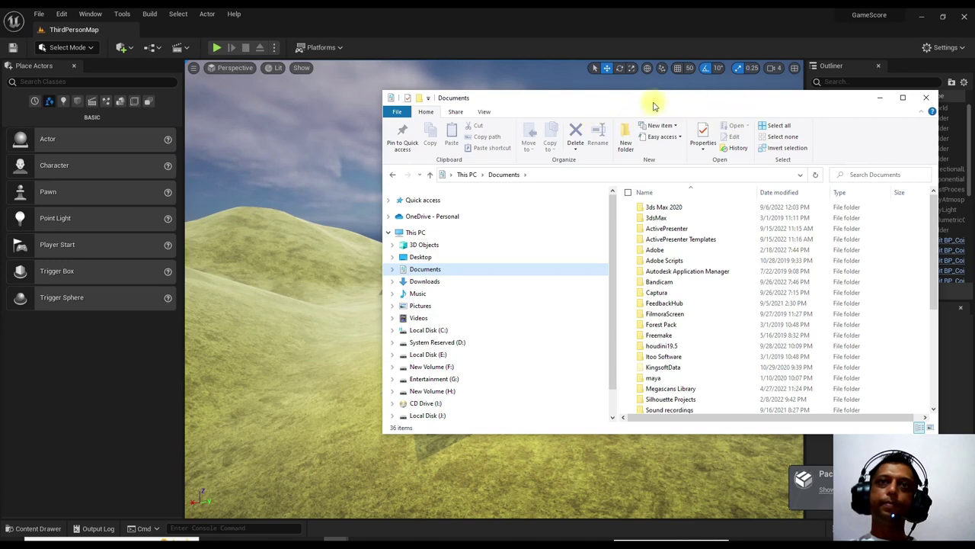
pyautogui.moveTo(663, 108); pyautogui.dragTo(486, 115)
pyautogui.scroll(-2, 503, 289)
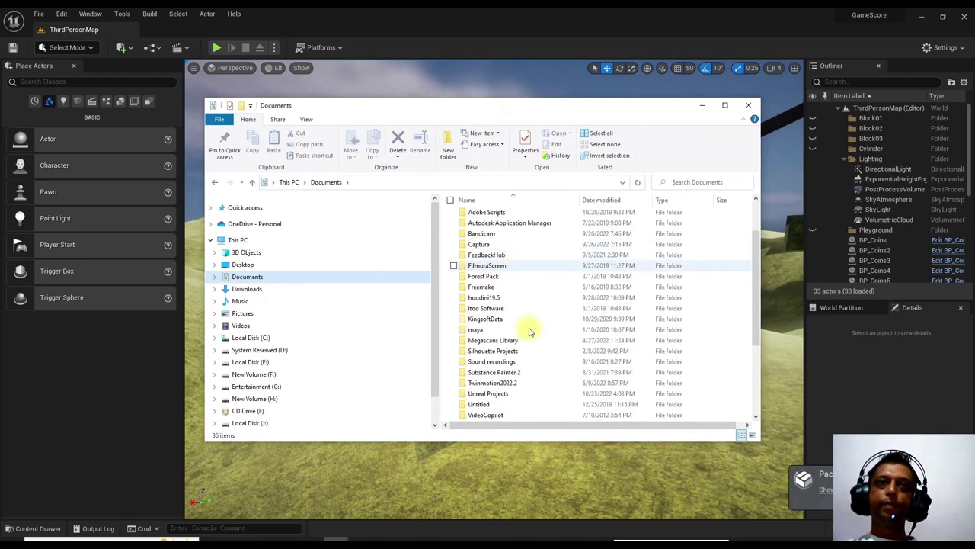
pyautogui.scroll(-3, 509, 393)
pyautogui.click(503, 392)
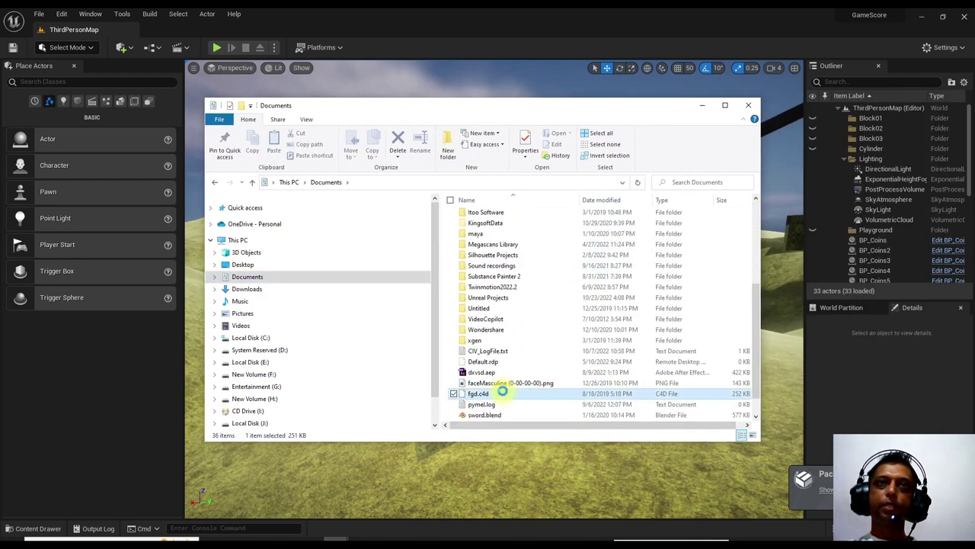
# - Open Unreal Projects > GameScore > Windows and maximize the folder window
pyautogui.doubleClick(491, 297)
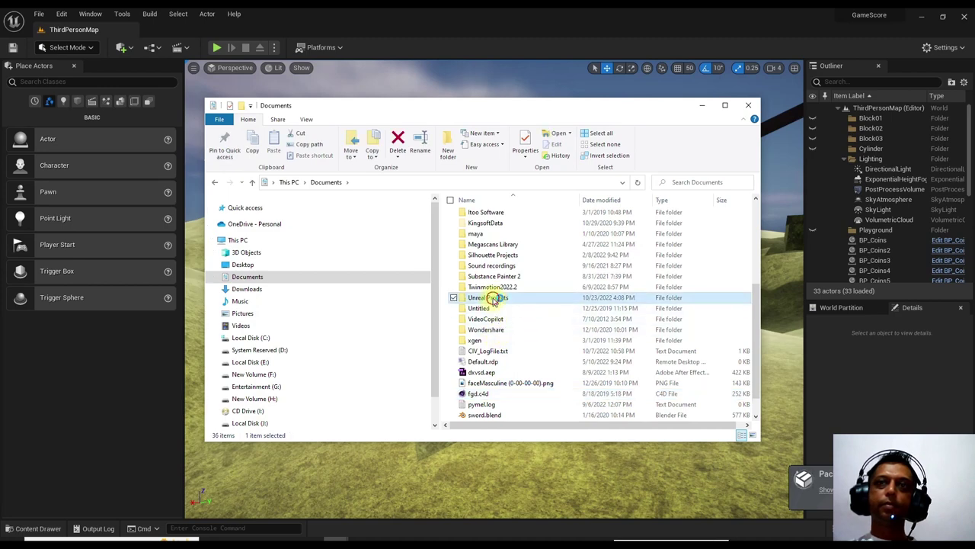
pyautogui.click(488, 291)
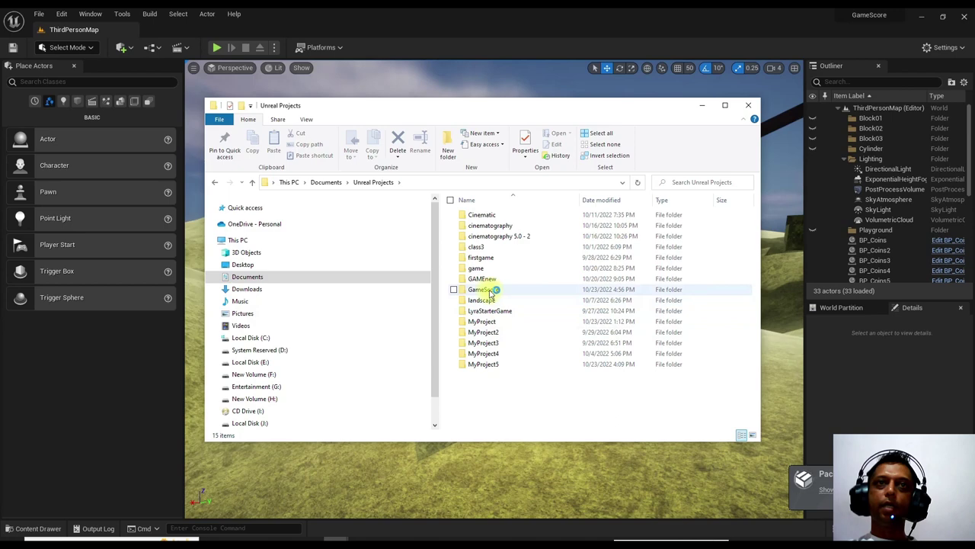
pyautogui.doubleClick(490, 291)
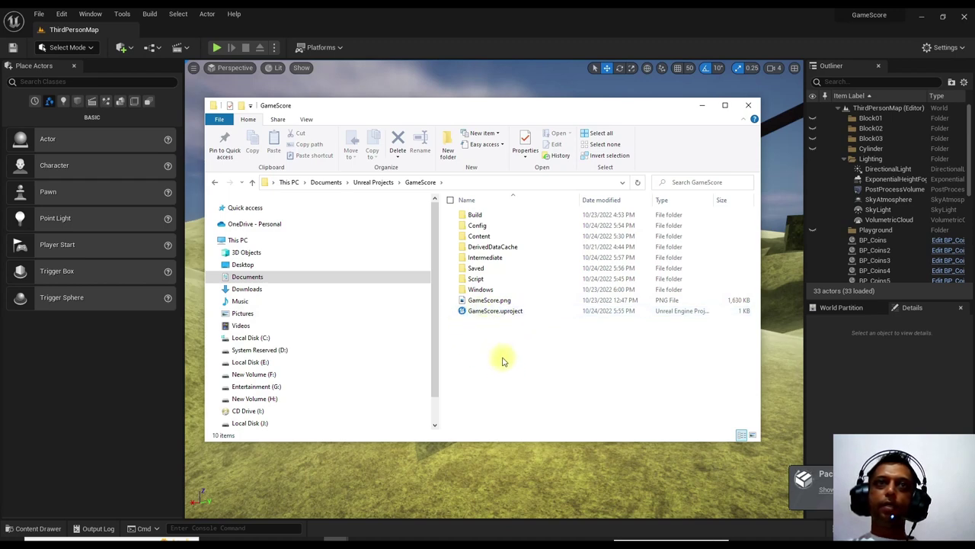
pyautogui.doubleClick(476, 291)
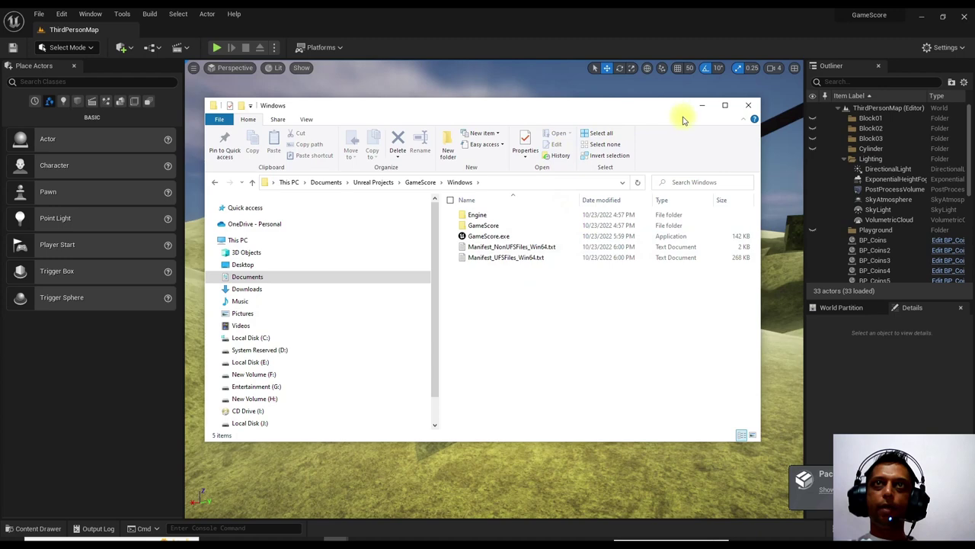
pyautogui.click(725, 104)
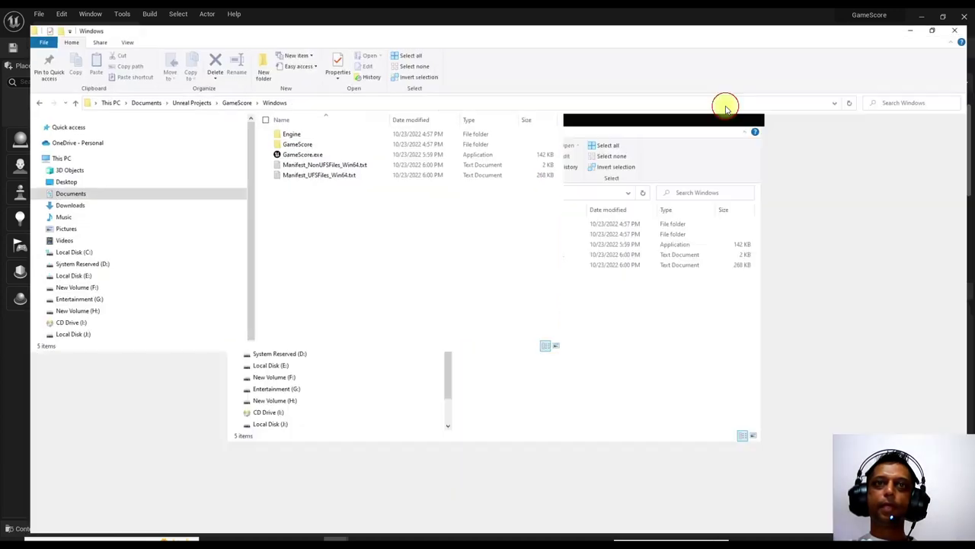
# - Check the build's Engine\Binaries\Win64 folder, return to the Windows folder, and restore the window size
pyautogui.doubleClick(270, 122)
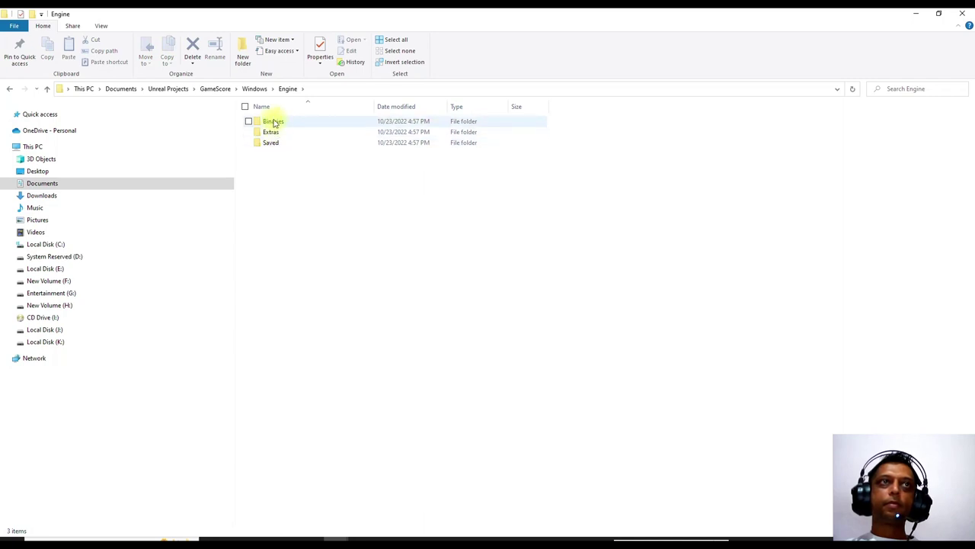
pyautogui.doubleClick(270, 123)
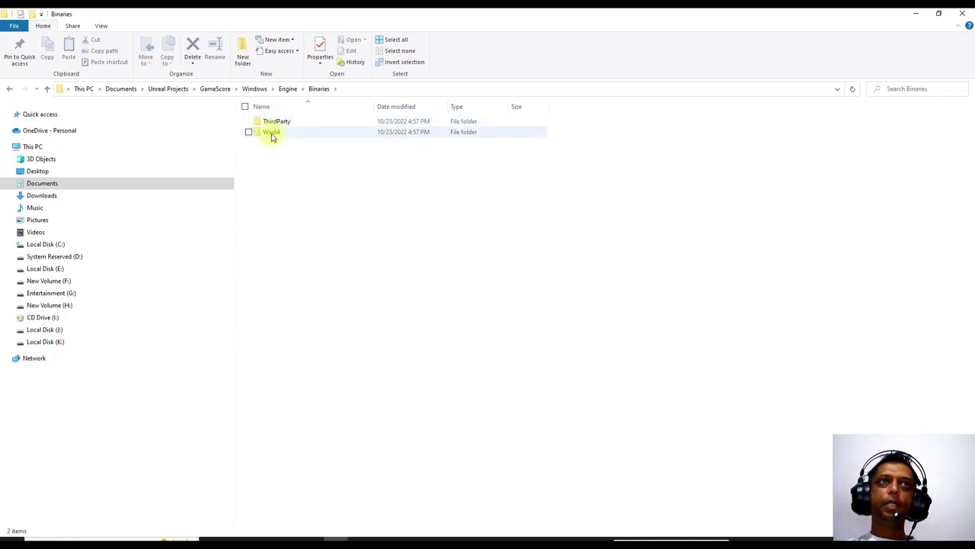
pyautogui.doubleClick(273, 133)
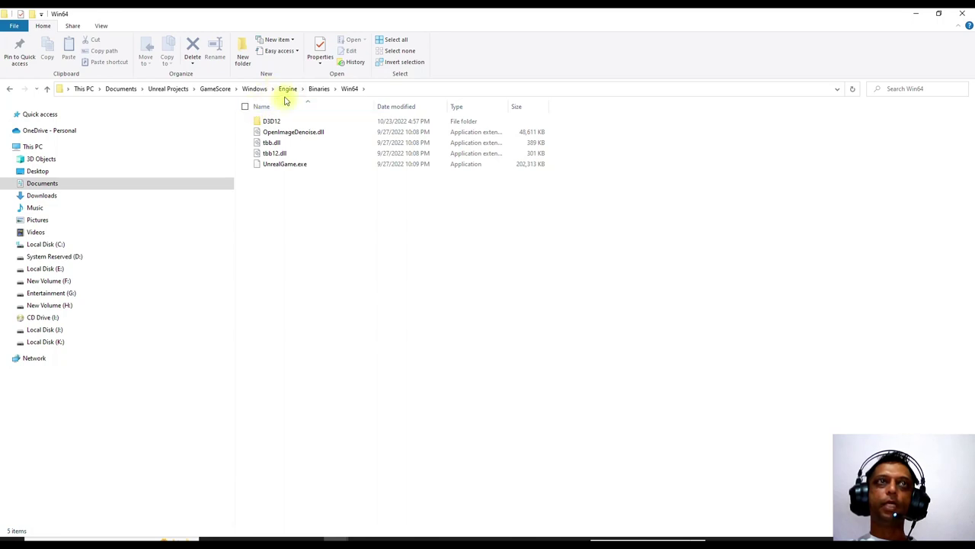
pyautogui.click(318, 89)
pyautogui.click(288, 90)
pyautogui.click(256, 89)
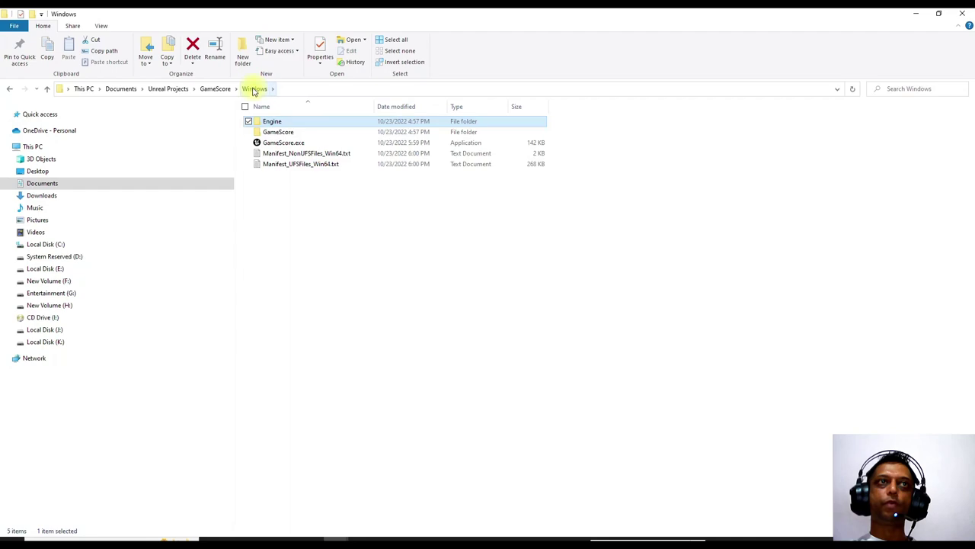
pyautogui.moveTo(810, 13); pyautogui.dragTo(511, 155)
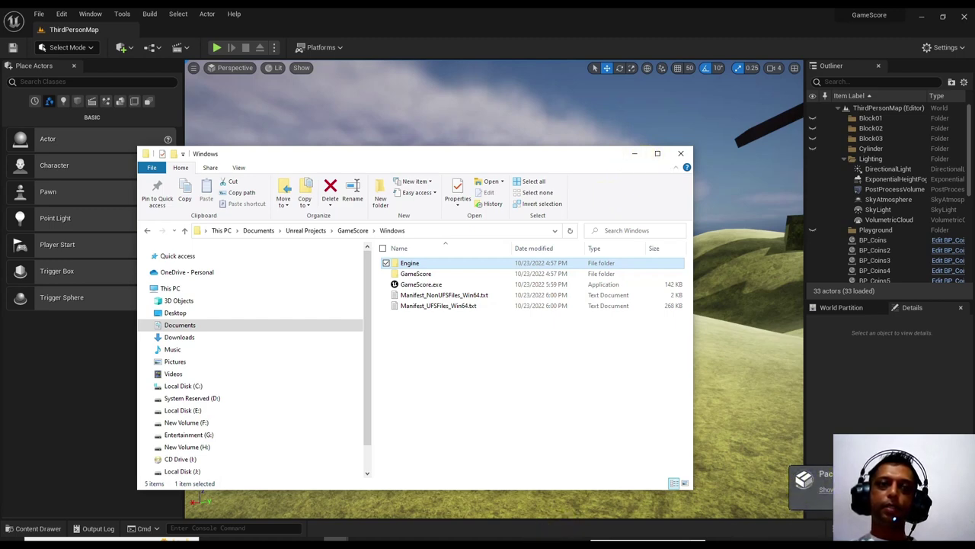
pyautogui.rightClick(529, 539)
# - End the not-responding CINEMA 4D task and its Main window in Task Manager, then minimize it
pyautogui.click(579, 504)
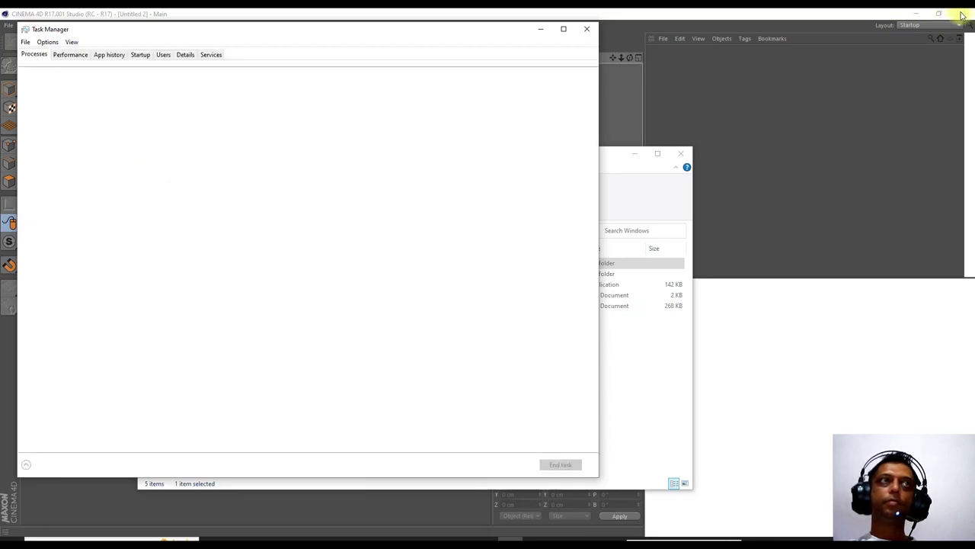
pyautogui.click(563, 29)
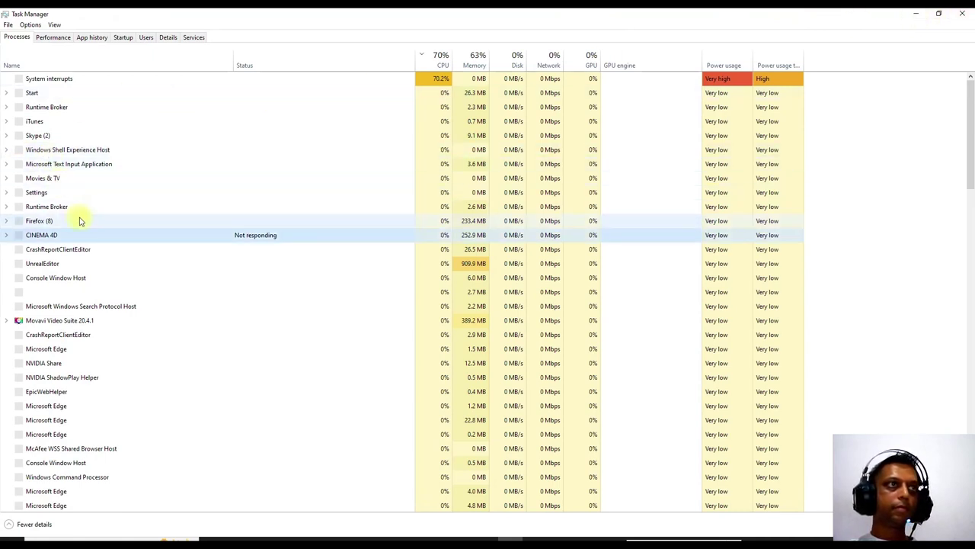
pyautogui.rightClick(65, 236)
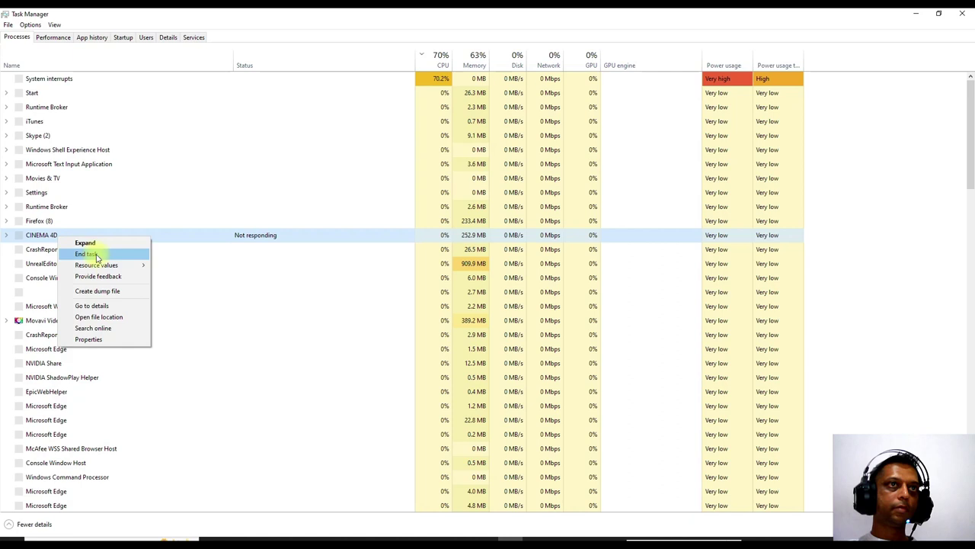
pyautogui.click(87, 253)
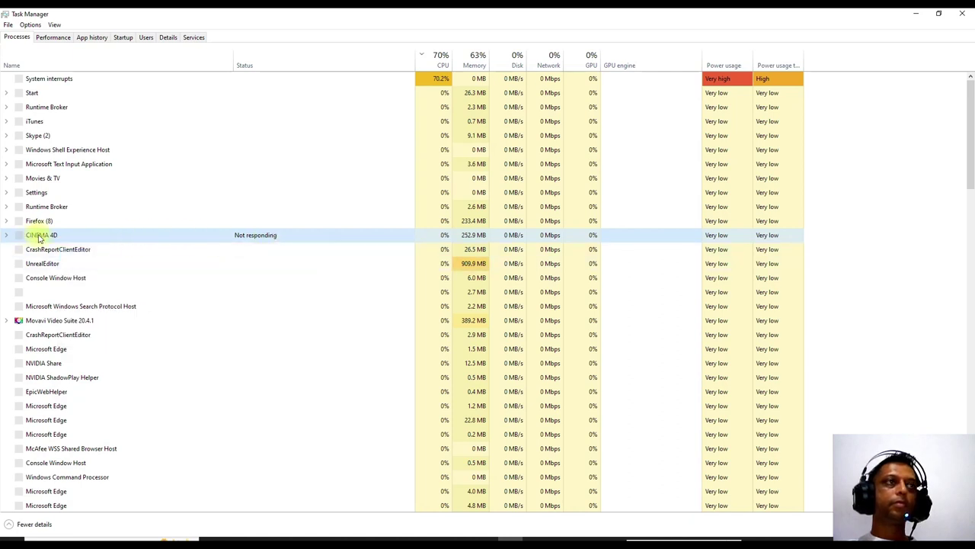
pyautogui.click(6, 236)
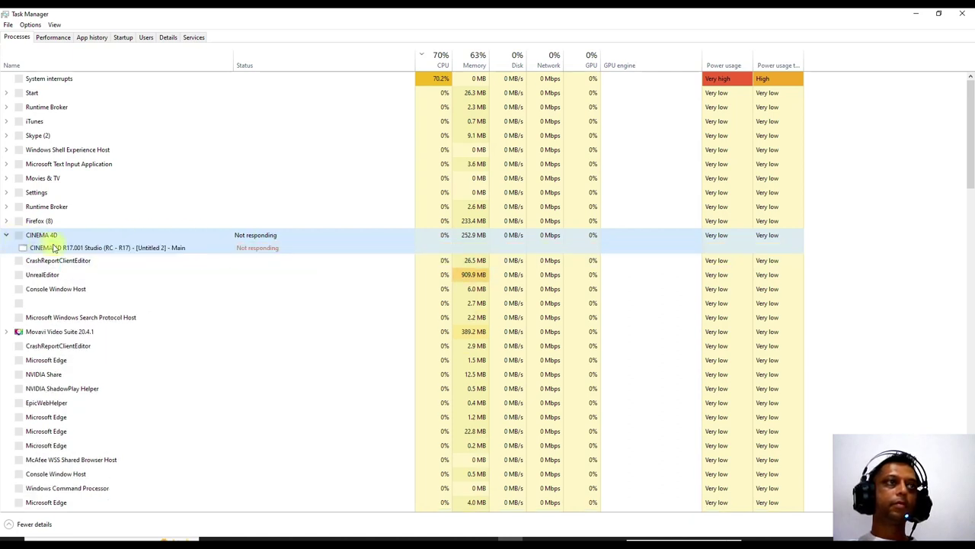
pyautogui.rightClick(61, 249)
pyautogui.click(91, 301)
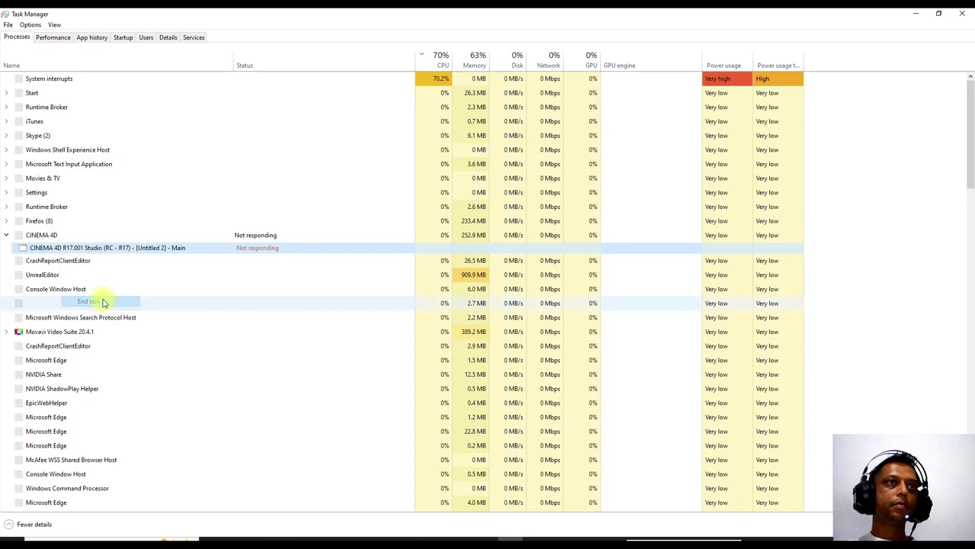
pyautogui.click(920, 15)
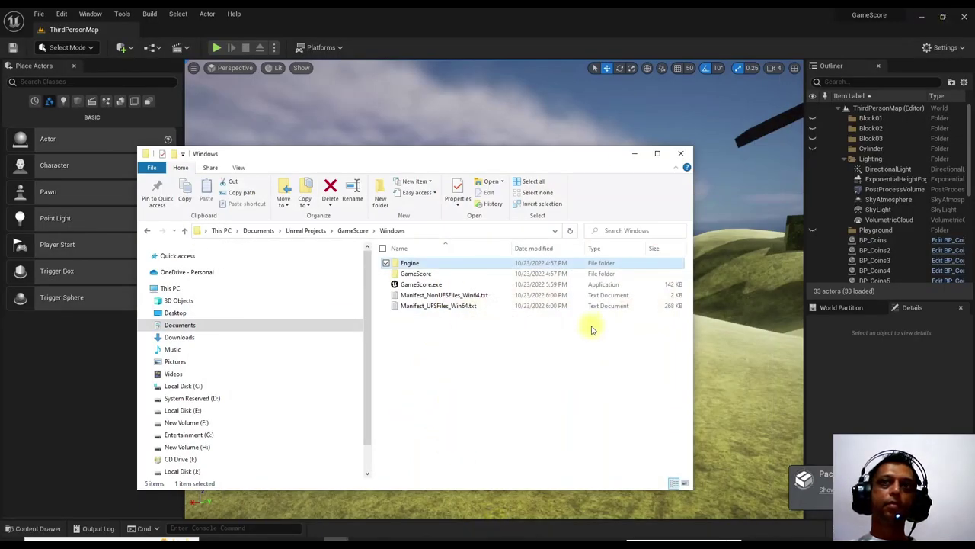
# - Minimize File Explorer and open the editor's Output Log to watch the Windows packaging
pyautogui.click(657, 153)
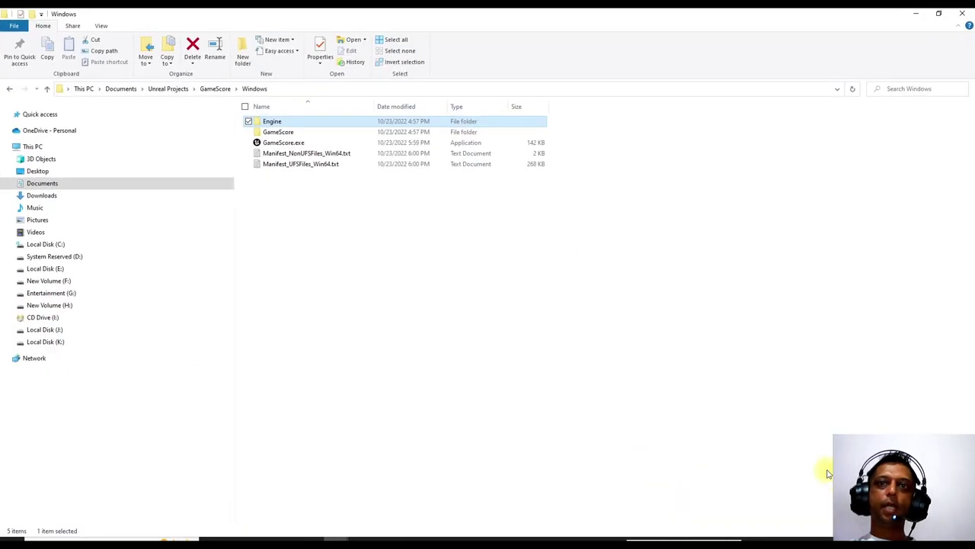
pyautogui.click(917, 13)
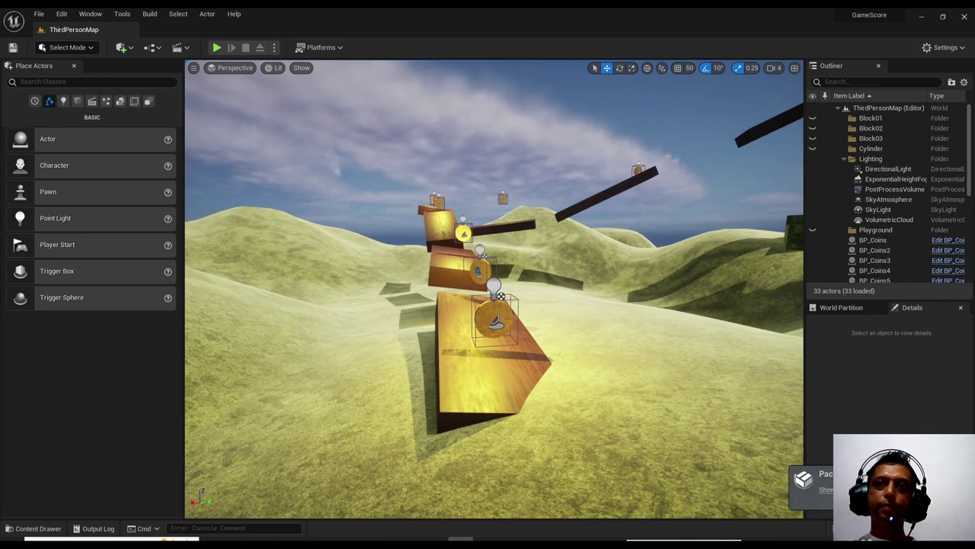
pyautogui.click(827, 489)
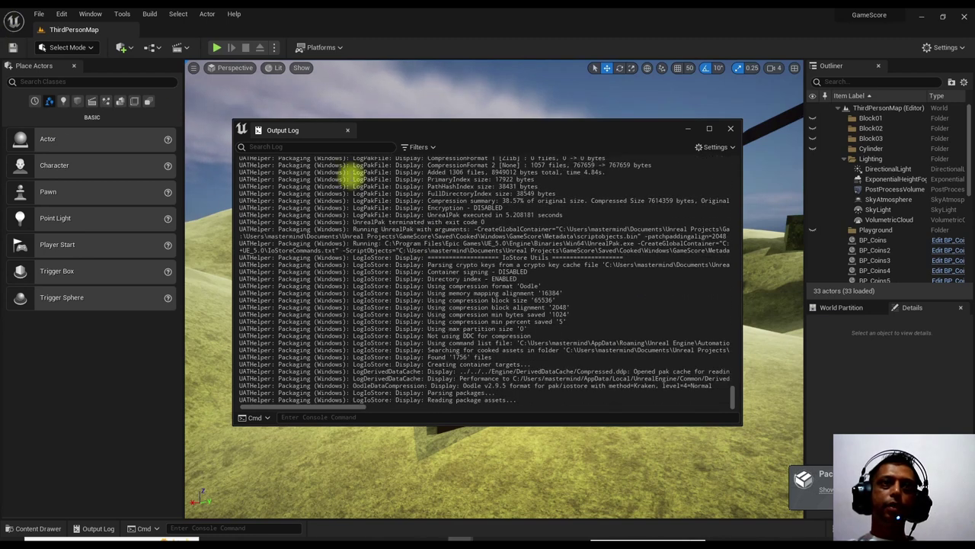
# - Save All, clear the staging-copy log line, and close the Output Log after BUILD SUCCESSFUL
pyautogui.click(39, 14)
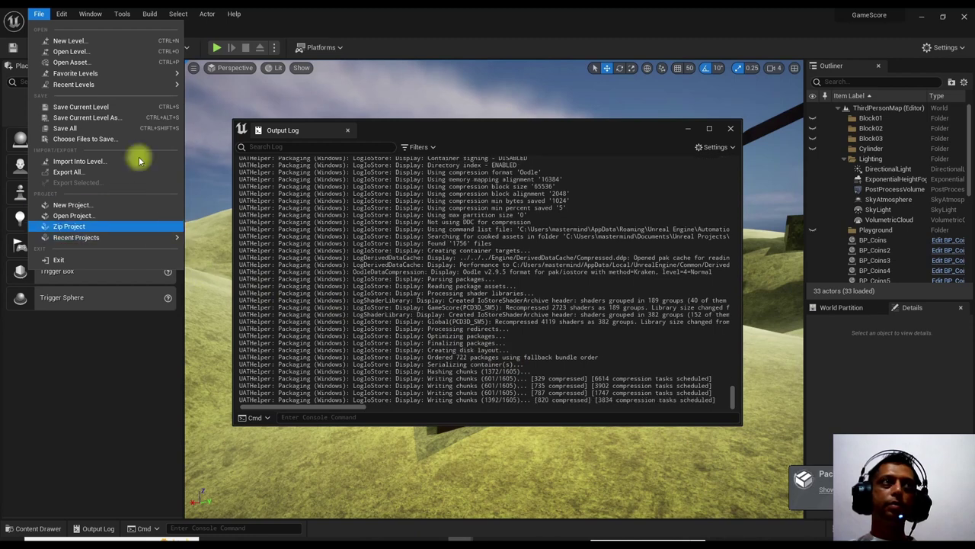
pyautogui.click(69, 128)
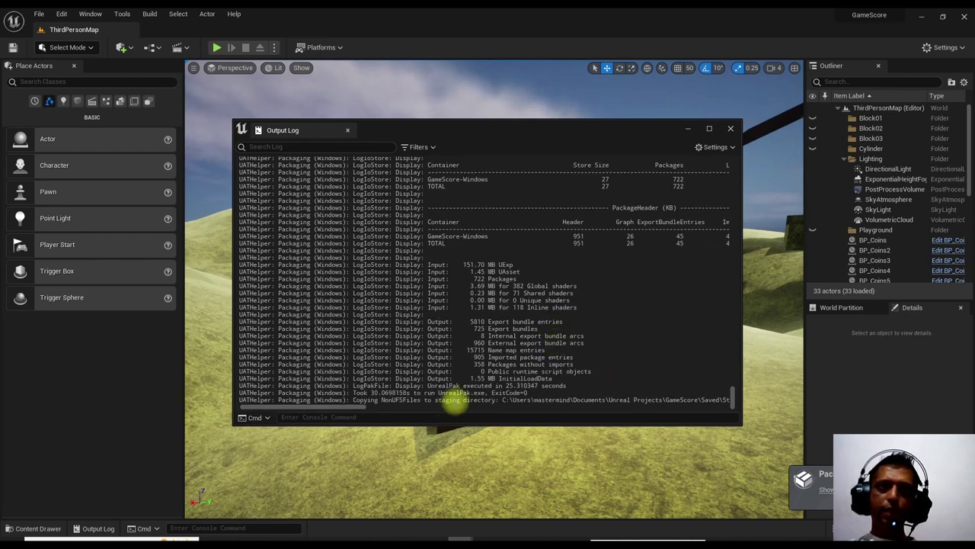
pyautogui.moveTo(457, 400); pyautogui.dragTo(239, 399)
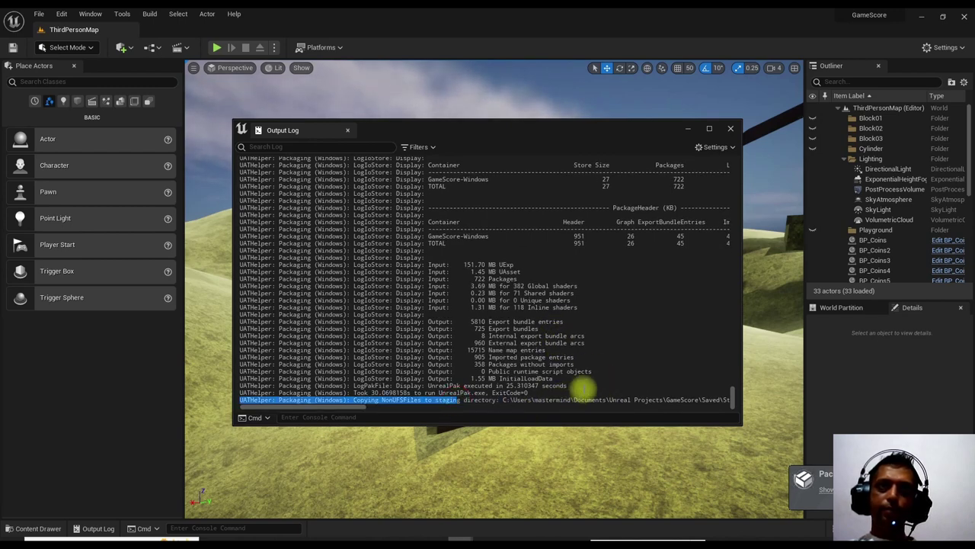
pyautogui.click(626, 343)
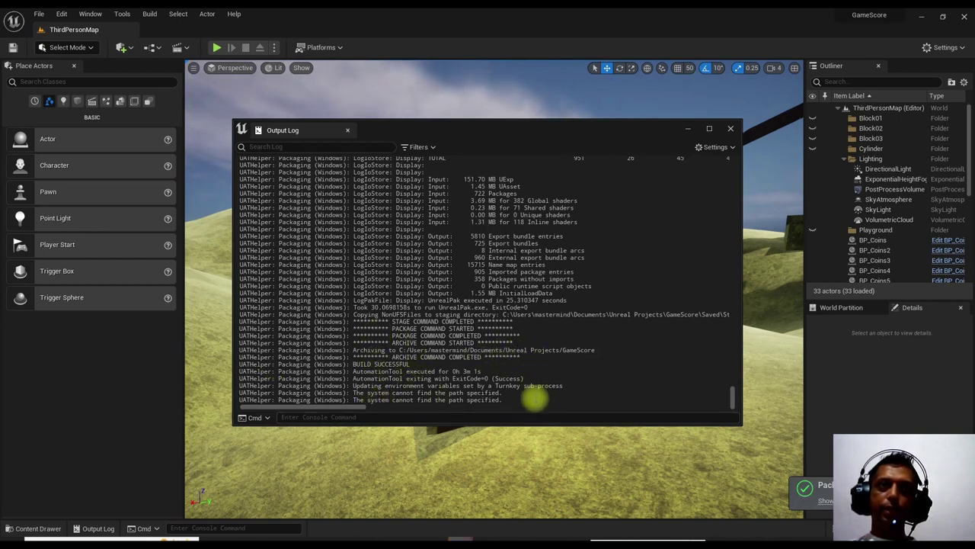
pyautogui.click(731, 128)
# - Bring back the GameScore\Windows folder and run GameScore.exe
pyautogui.moveTo(340, 538)
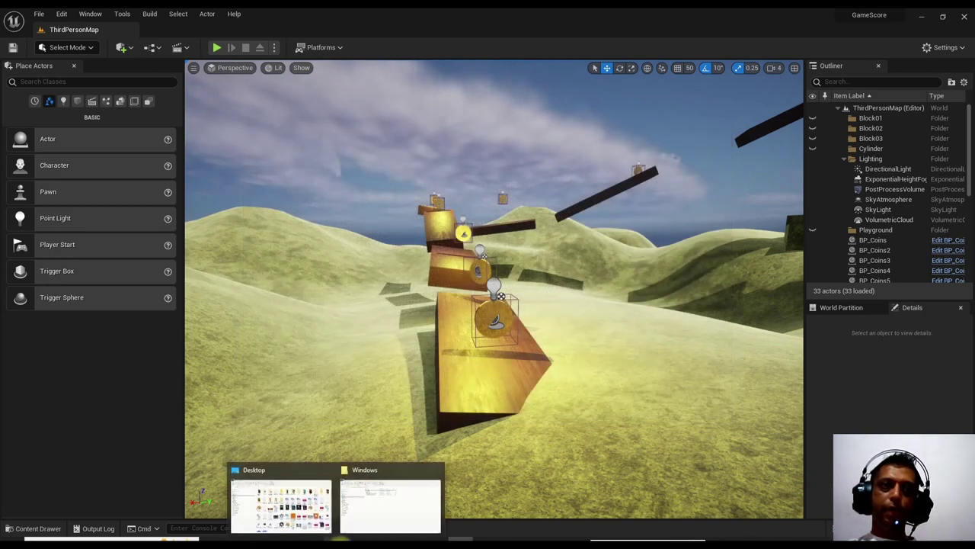
pyautogui.click(404, 499)
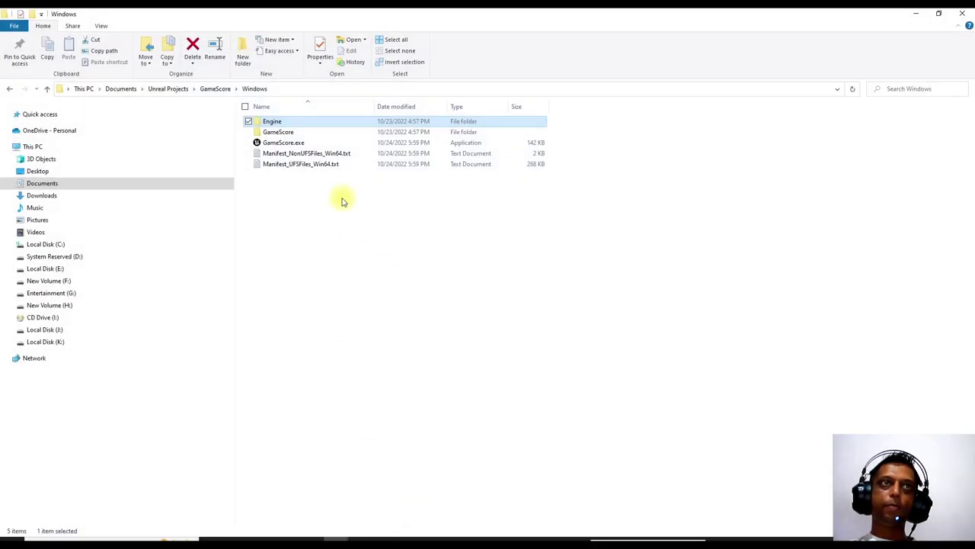
pyautogui.doubleClick(287, 143)
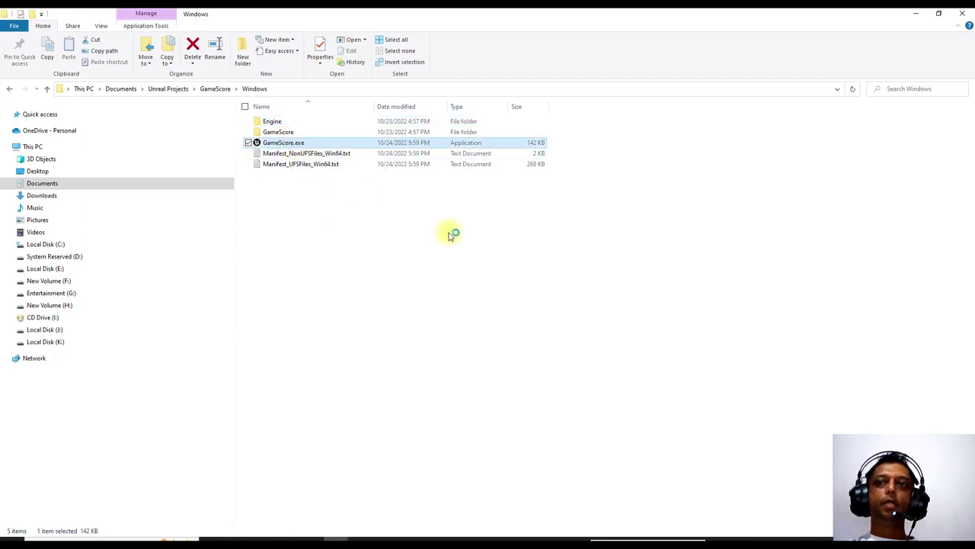